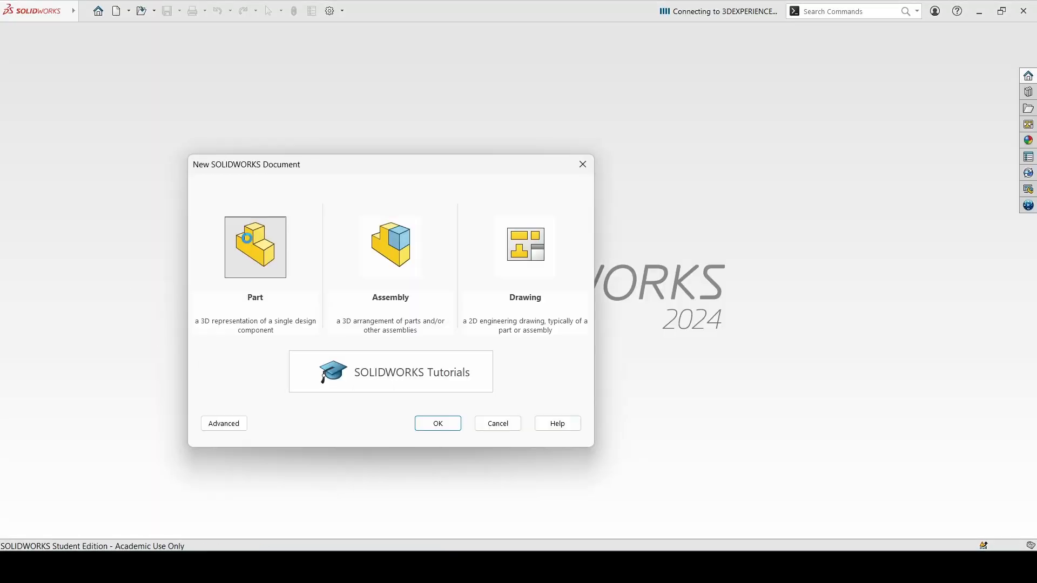
- Create a new part document and start a sketch on the Front Plane
{"action": "double_click", "coordinate": [247, 239]}
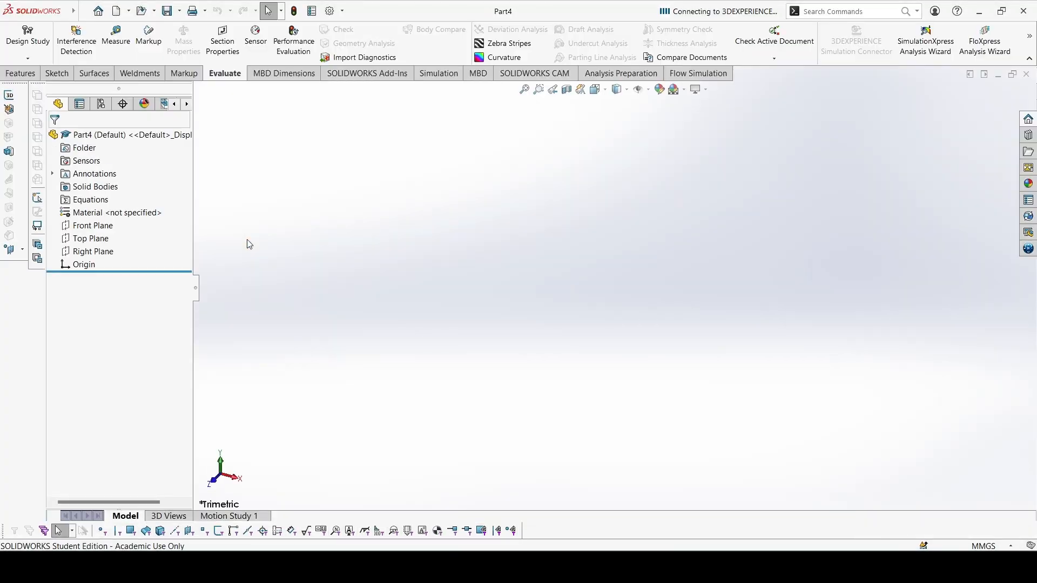
{"action": "left_click", "coordinate": [56, 74]}
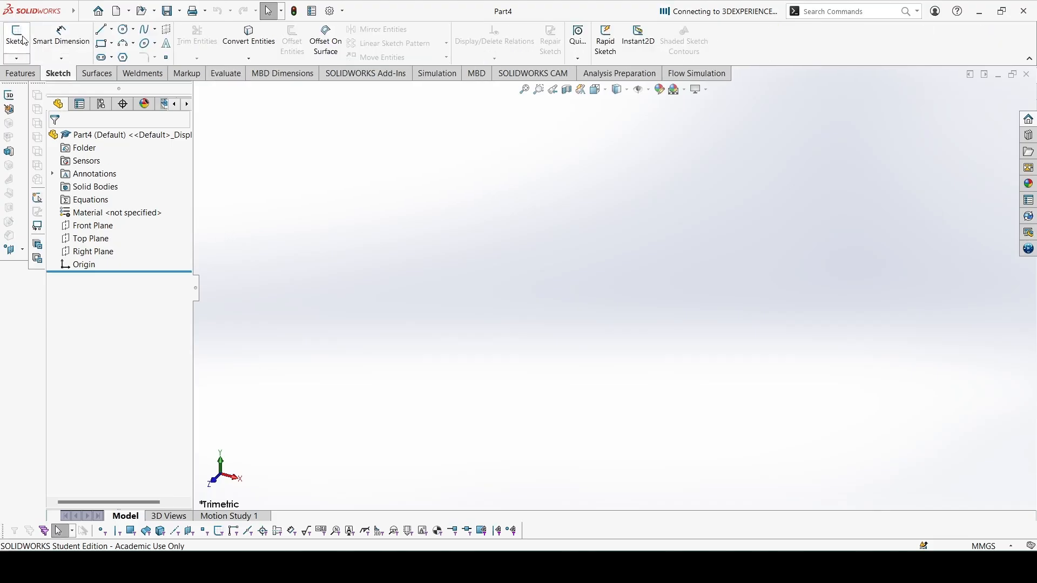
{"action": "left_click", "coordinate": [17, 35]}
{"action": "left_click", "coordinate": [479, 191]}
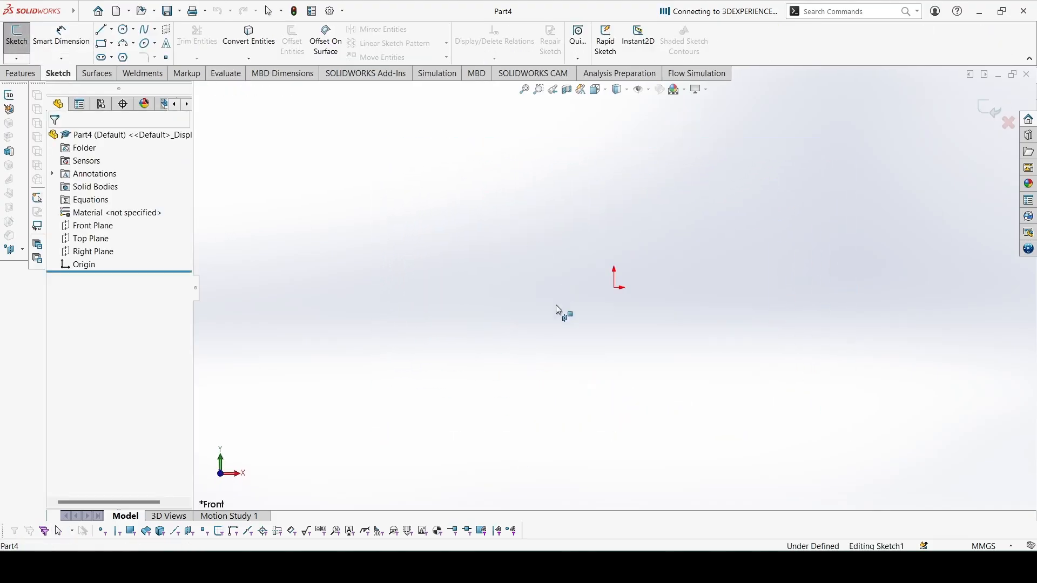
- Draw a vertical centerline about 160 mm long upward from the origin
{"action": "left_click", "coordinate": [111, 29]}
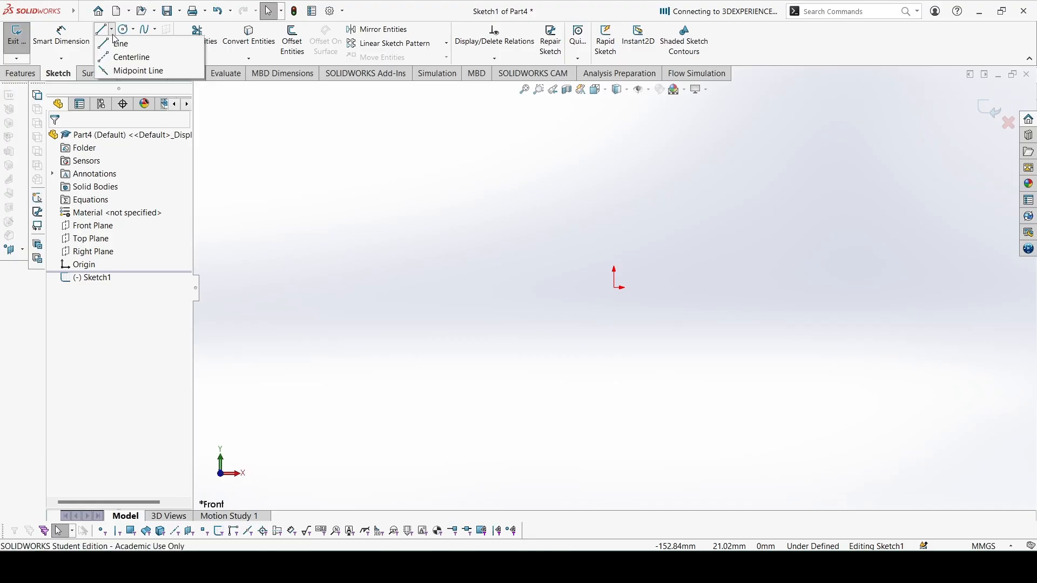
{"action": "left_click", "coordinate": [127, 56]}
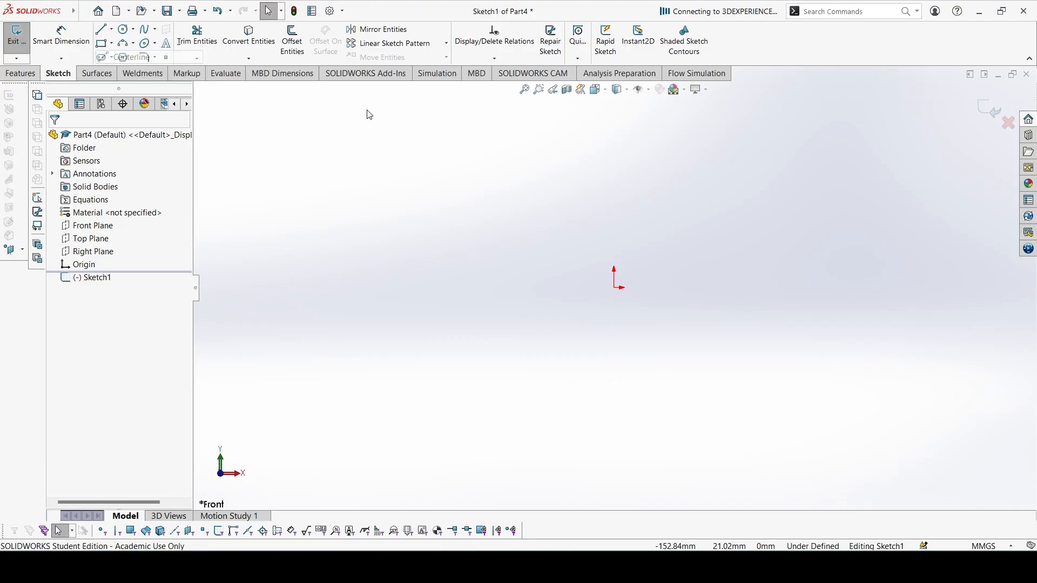
{"action": "left_click", "coordinate": [614, 288]}
{"action": "left_click", "coordinate": [617, 113]}
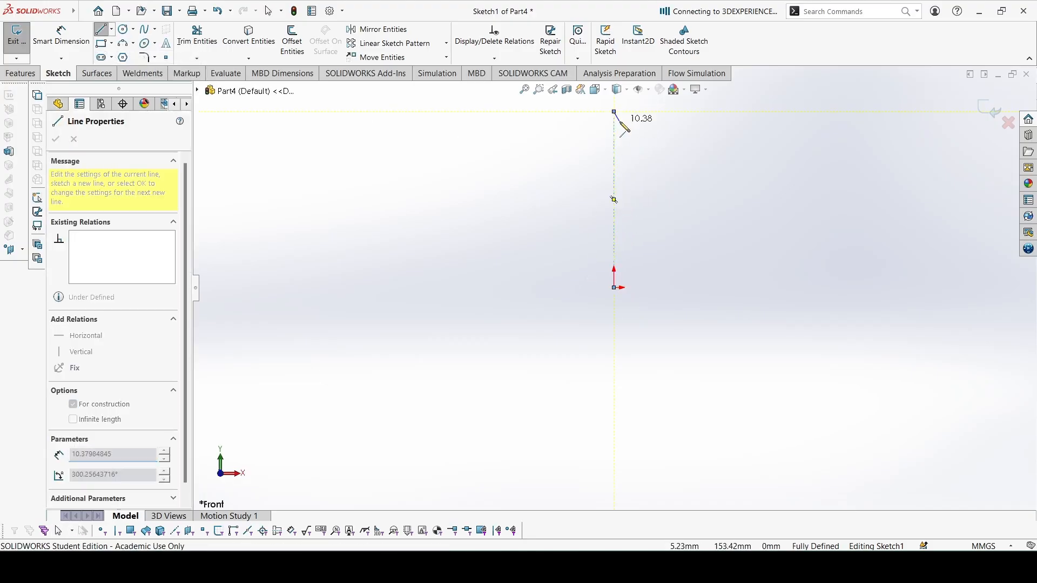
{"action": "key", "text": "Escape"}
{"action": "scroll", "coordinate": [649, 164], "scroll_direction": "down", "scroll_amount": 3}
{"action": "scroll", "coordinate": [650, 164], "scroll_direction": "up", "scroll_amount": 3}
{"action": "scroll", "coordinate": [631, 170], "scroll_direction": "down", "scroll_amount": 3}
{"action": "scroll", "coordinate": [587, 418], "scroll_direction": "up", "scroll_amount": 2}
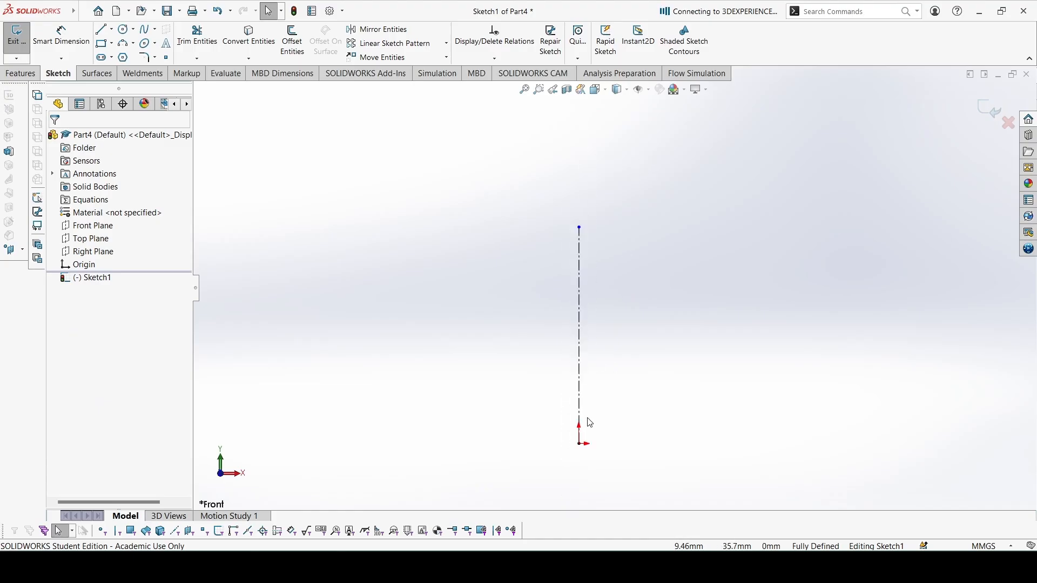
{"action": "scroll", "coordinate": [586, 423], "scroll_direction": "down", "scroll_amount": 1}
- Sketch the base outline from the origin: a horizontal line about 58 mm, a tangent semicircle of about 9 mm radius, and a 13 mm line back
{"action": "left_click", "coordinate": [103, 33]}
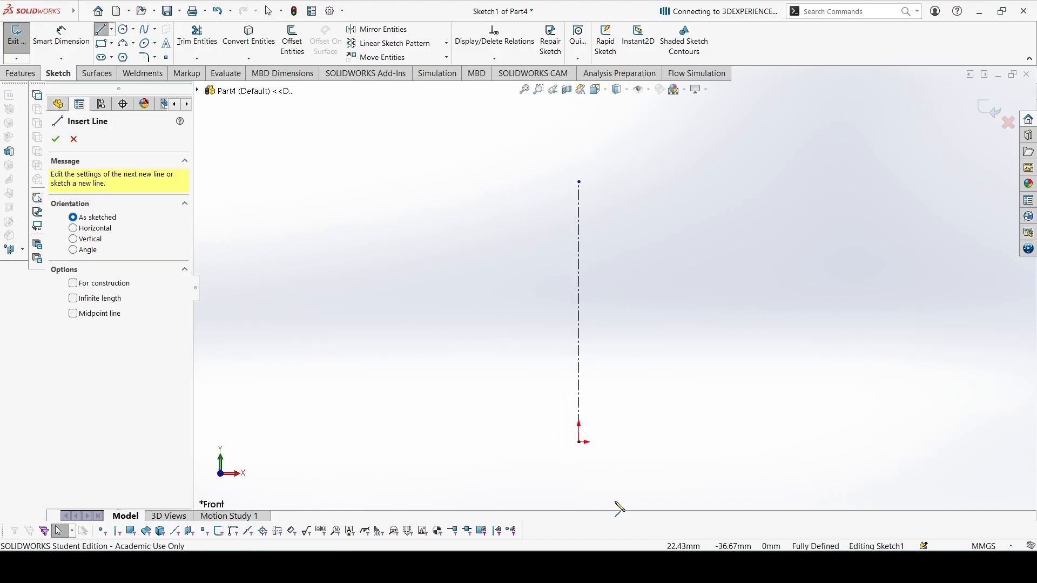
{"action": "scroll", "coordinate": [608, 490], "scroll_direction": "down", "scroll_amount": 1}
{"action": "scroll", "coordinate": [579, 263], "scroll_direction": "up", "scroll_amount": 1}
{"action": "scroll", "coordinate": [615, 151], "scroll_direction": "down", "scroll_amount": 1}
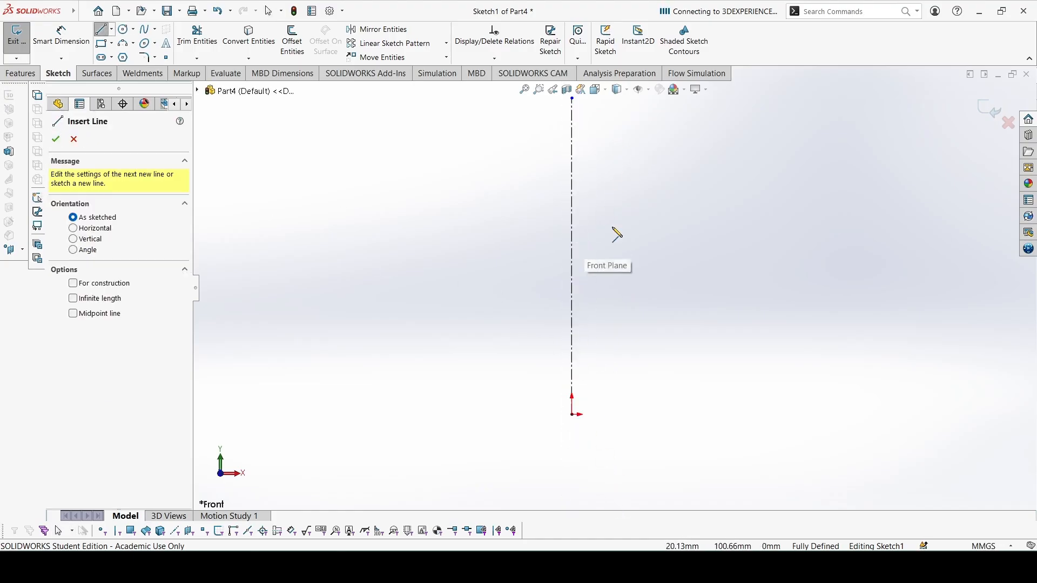
{"action": "left_click", "coordinate": [573, 414]}
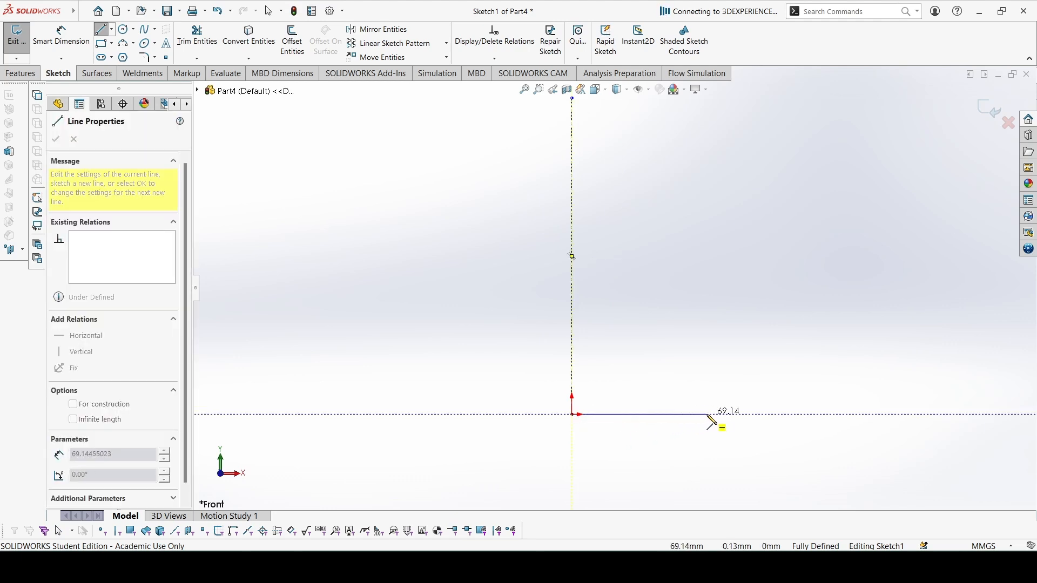
{"action": "left_click", "coordinate": [686, 415]}
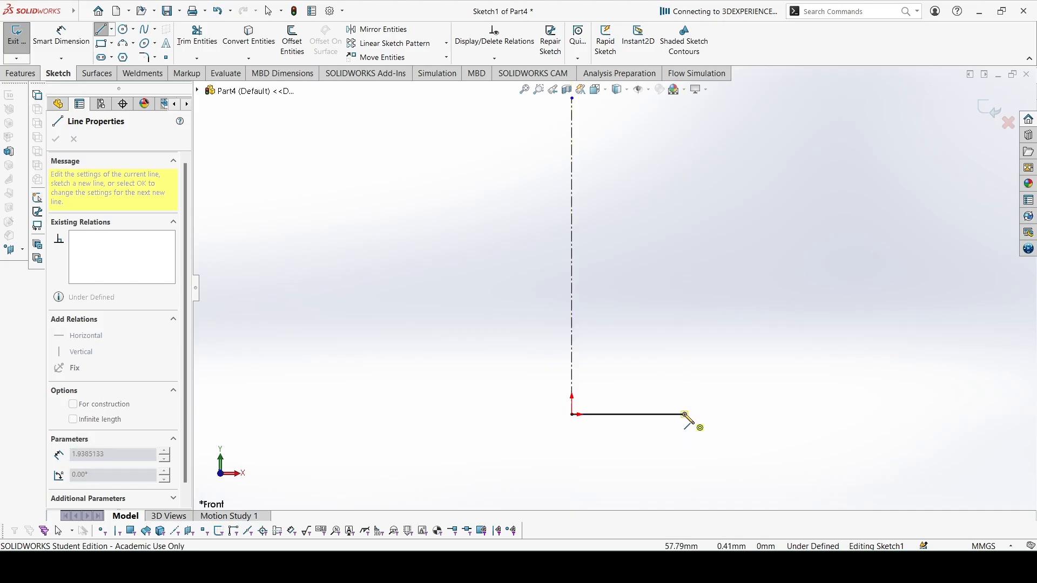
{"action": "left_click", "coordinate": [685, 379]}
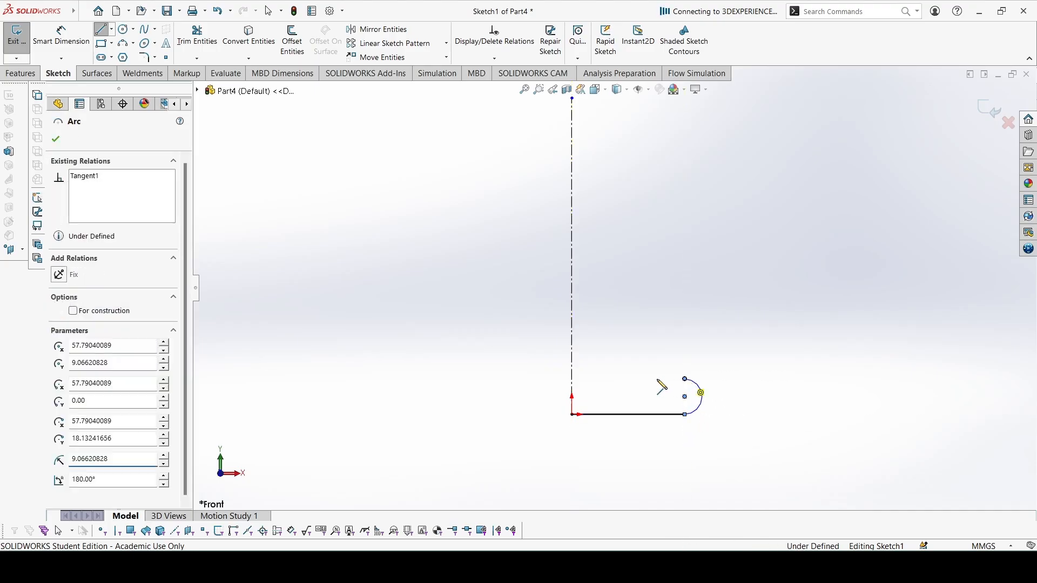
{"action": "left_click", "coordinate": [659, 379]}
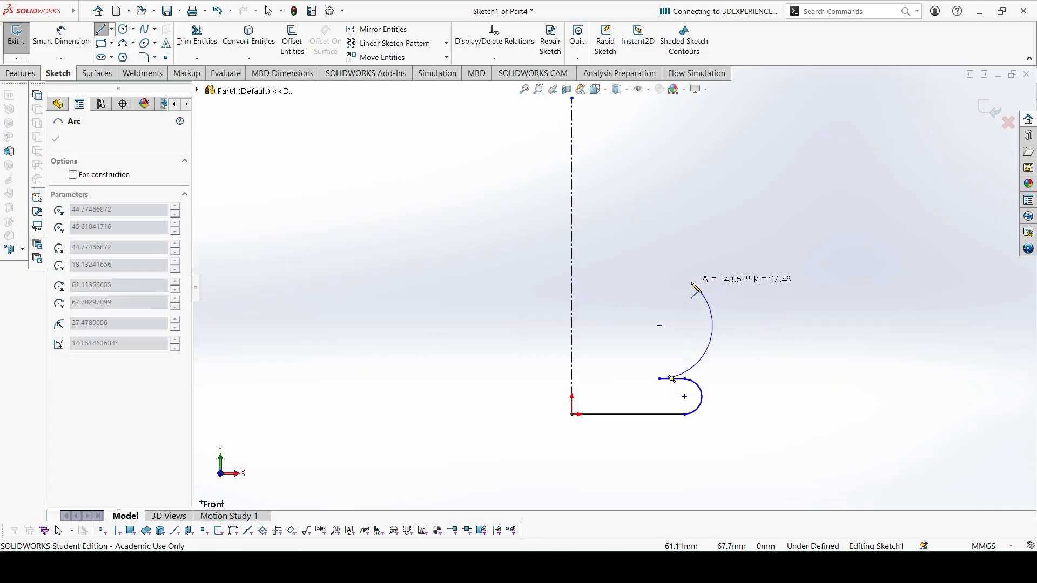
- Continue the outline with a convex body arc of about 27 mm radius, a concave neck arc of about 62 mm radius, and a rounded collar
{"action": "left_click", "coordinate": [694, 282]}
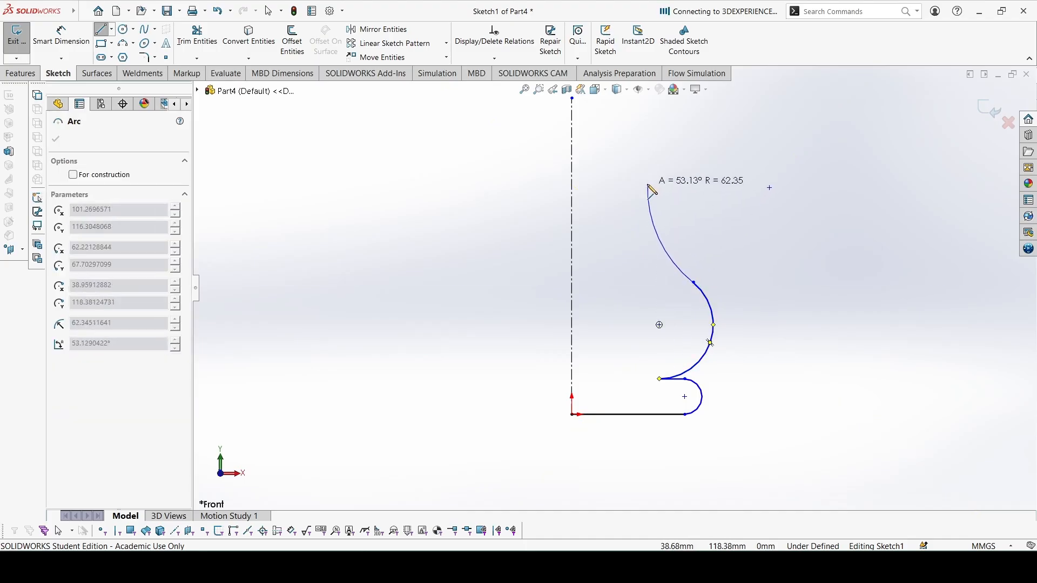
{"action": "left_click", "coordinate": [648, 185]}
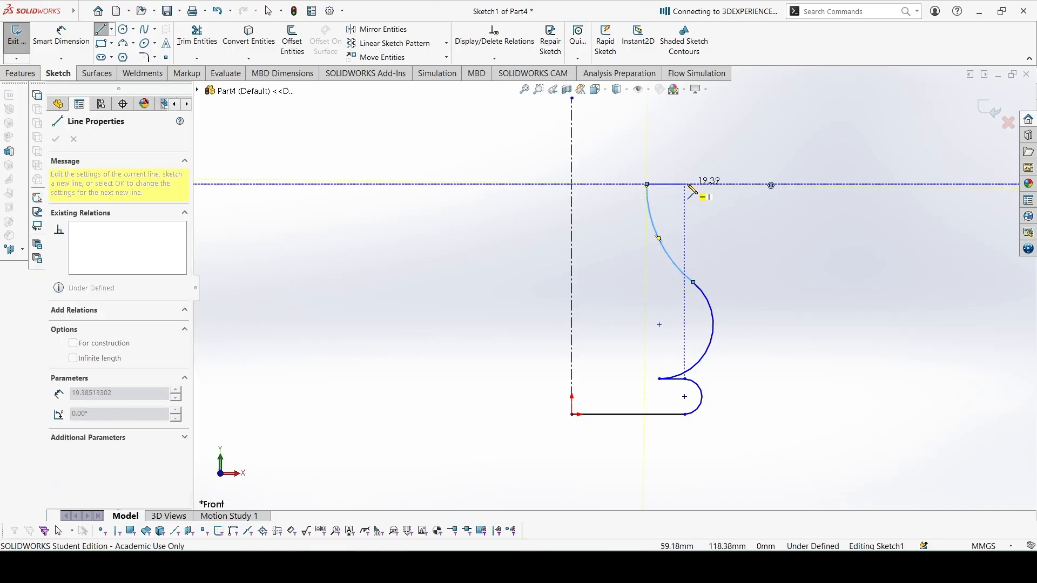
{"action": "left_click", "coordinate": [682, 185]}
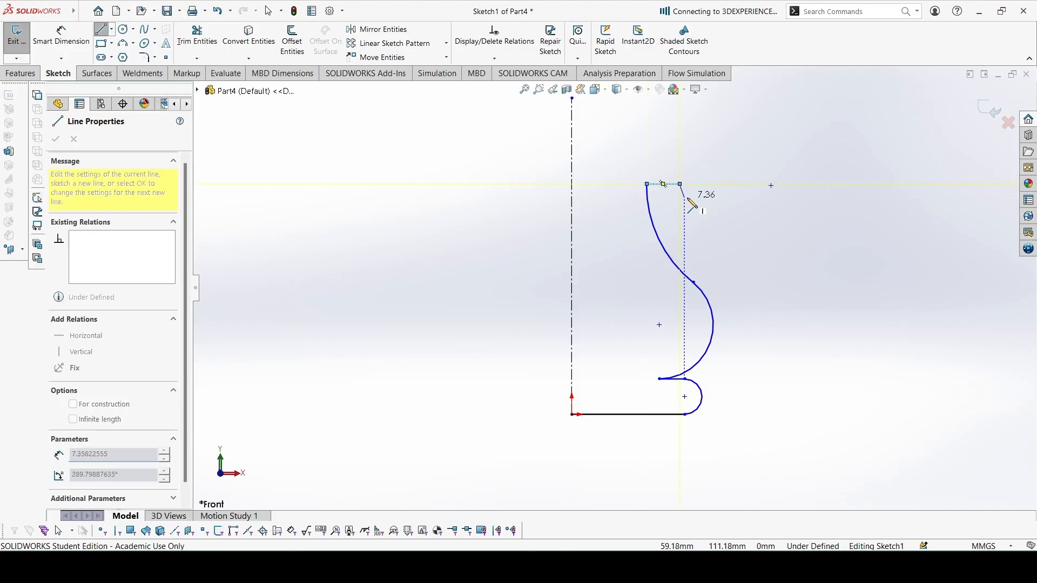
{"action": "left_click", "coordinate": [680, 158]}
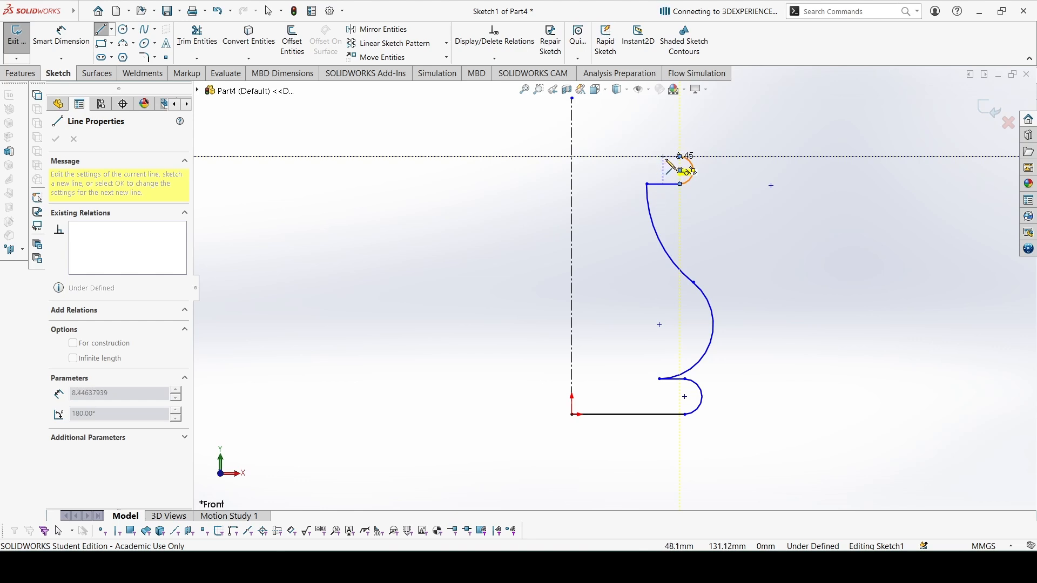
{"action": "left_click", "coordinate": [668, 157]}
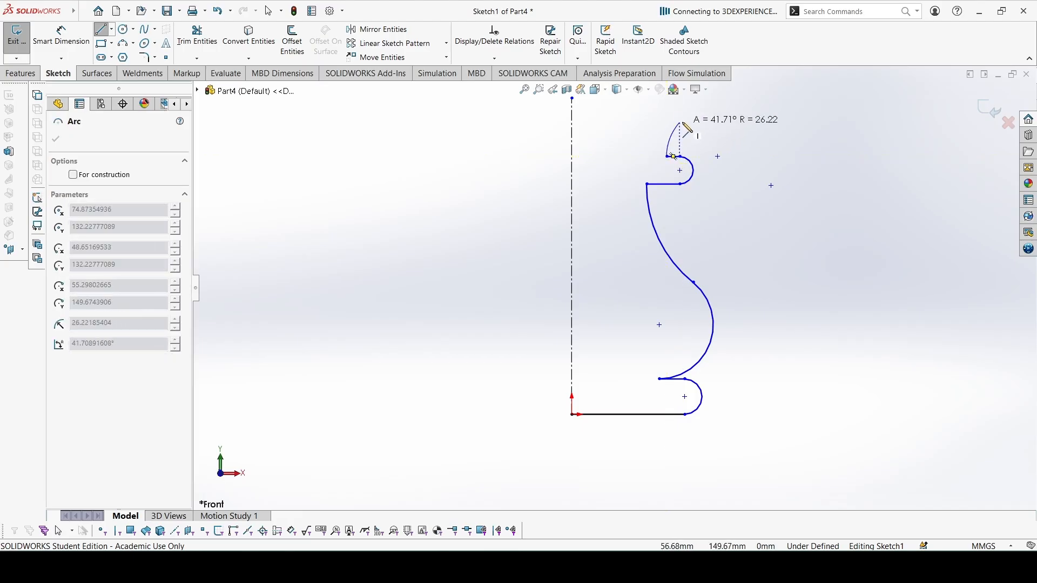
- Finish the outline with a domed tangent arc from the collar to the centerline's upper endpoint
{"action": "scroll", "coordinate": [636, 108], "scroll_direction": "up", "scroll_amount": 2}
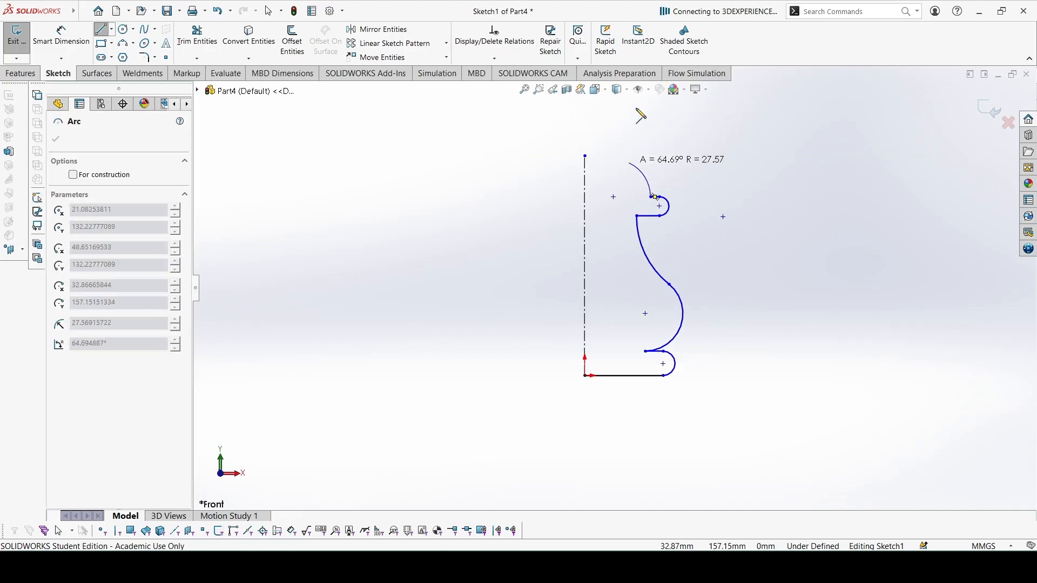
{"action": "left_click", "coordinate": [586, 157]}
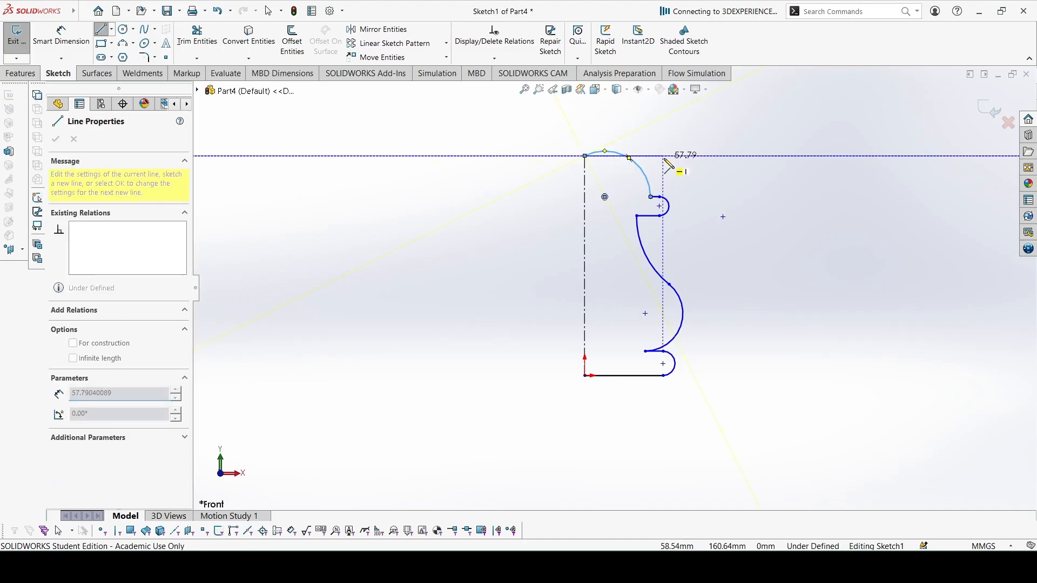
{"action": "key", "text": "Escape"}
- Dimension the horizontal base line's length as 9 mm
{"action": "scroll", "coordinate": [682, 227], "scroll_direction": "up", "scroll_amount": 2}
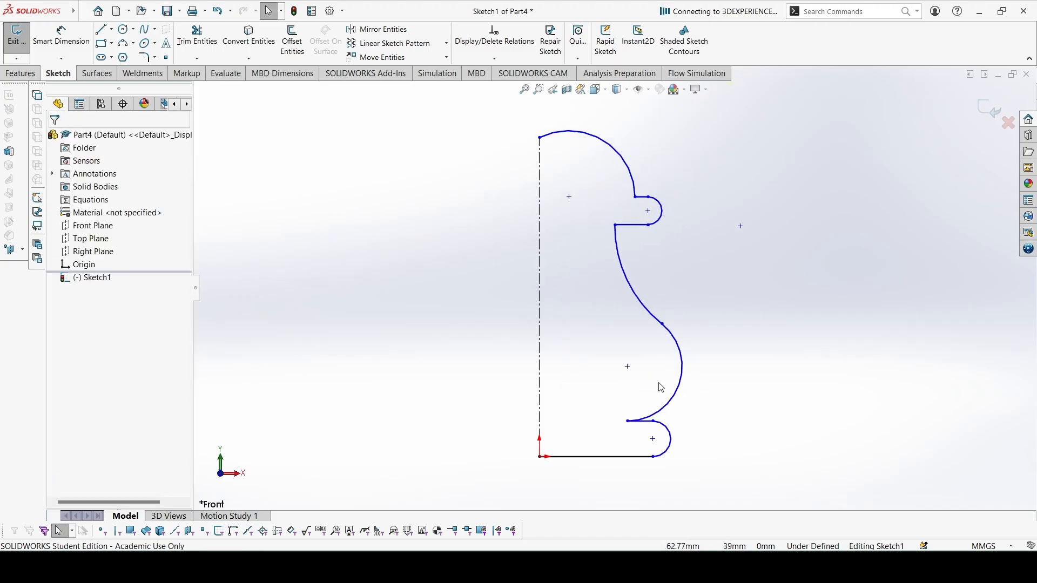
{"action": "scroll", "coordinate": [658, 383], "scroll_direction": "up", "scroll_amount": 2}
{"action": "scroll", "coordinate": [643, 421], "scroll_direction": "down", "scroll_amount": 2}
{"action": "right_click_drag", "start_coordinate": [756, 297], "coordinate": [771, 241]}
{"action": "left_click", "coordinate": [593, 433]}
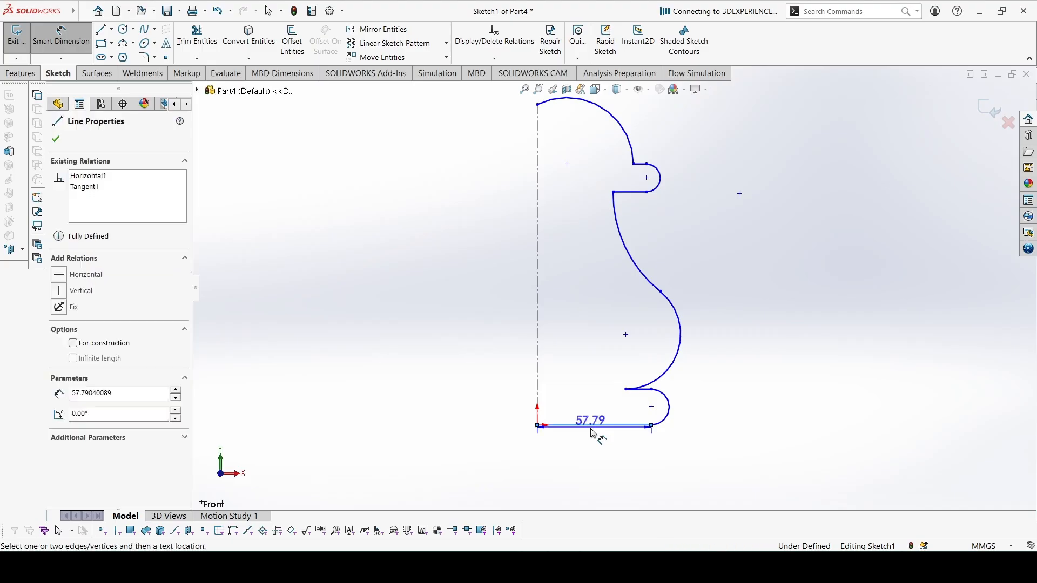
{"action": "left_click", "coordinate": [597, 474]}
{"action": "type", "text": "9"}
{"action": "key", "text": "Return"}
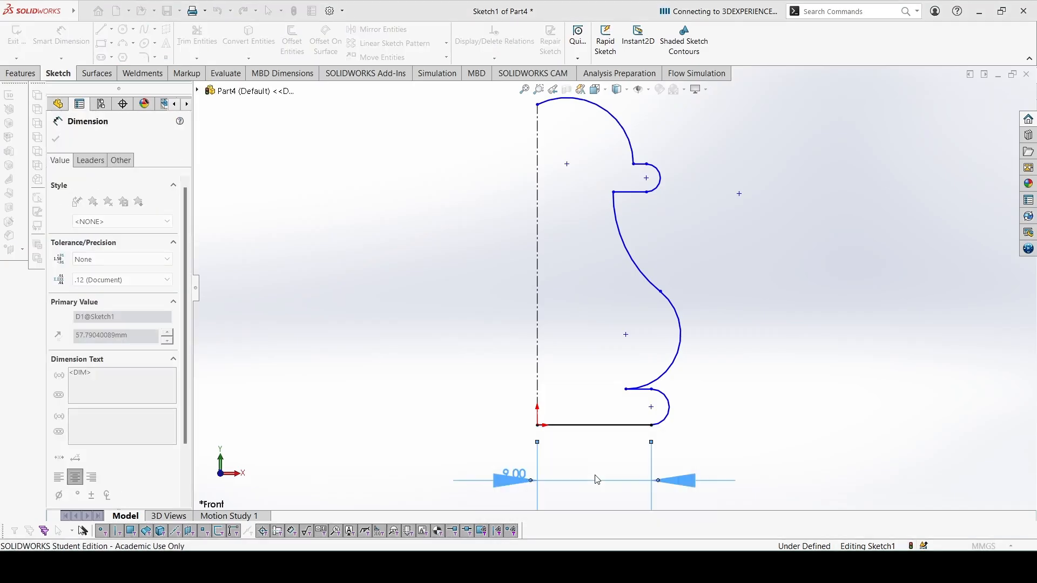
- Dimension the rounded base edge arc with a radius of 1.5 mm
{"action": "scroll", "coordinate": [637, 453], "scroll_direction": "down", "scroll_amount": 1}
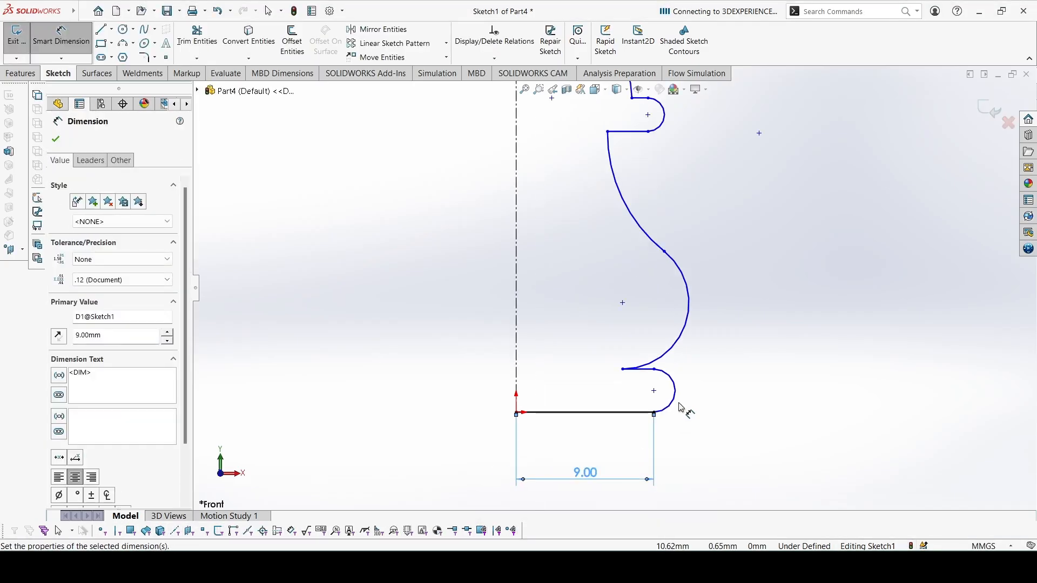
{"action": "left_click", "coordinate": [679, 397]}
{"action": "left_click", "coordinate": [768, 391]}
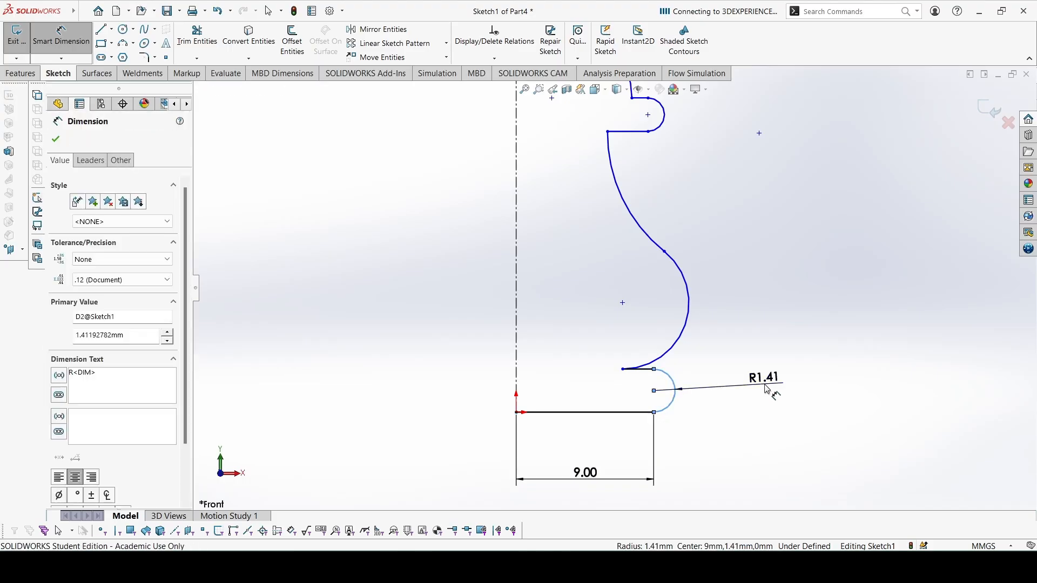
{"action": "type", "text": "1.5"}
{"action": "key", "text": "Return"}
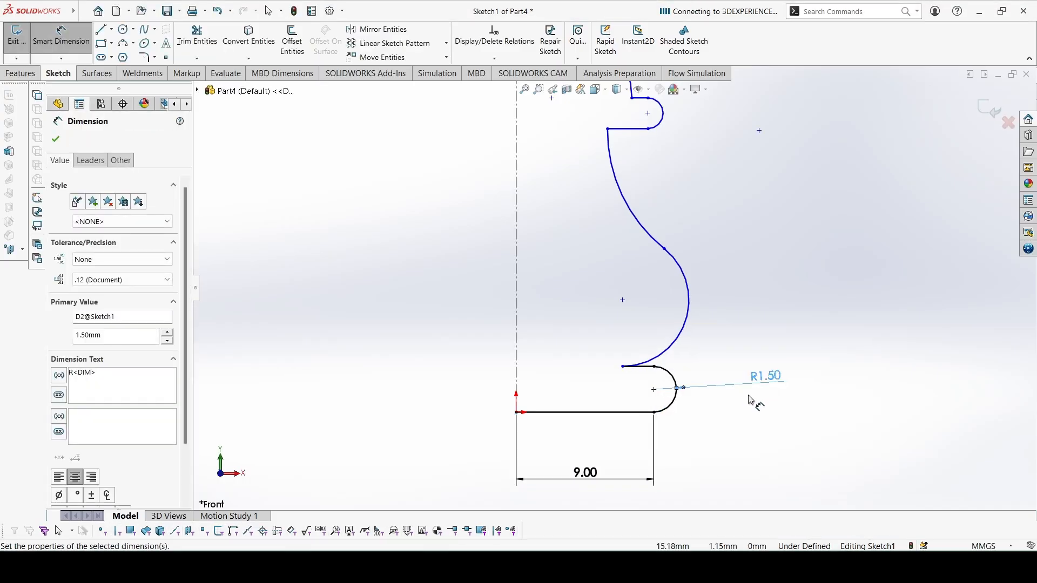
- Dimension the distance from the centerline to the inner end of the base's upper line as 6.5 mm
{"action": "left_click", "coordinate": [623, 367]}
{"action": "left_click", "coordinate": [518, 358]}
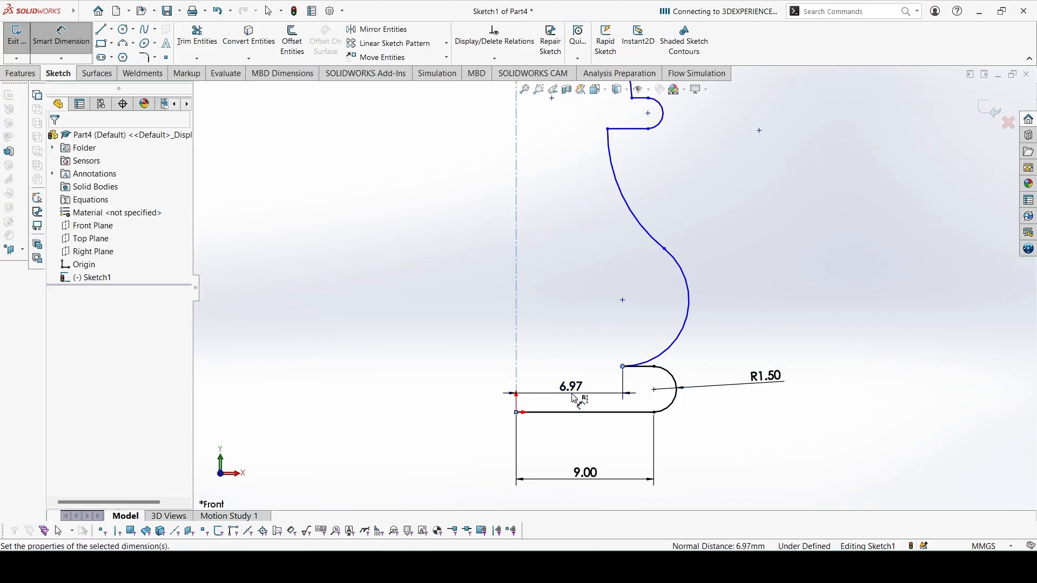
{"action": "left_click", "coordinate": [575, 398]}
{"action": "type", "text": "6.5"}
{"action": "key", "text": "Return"}
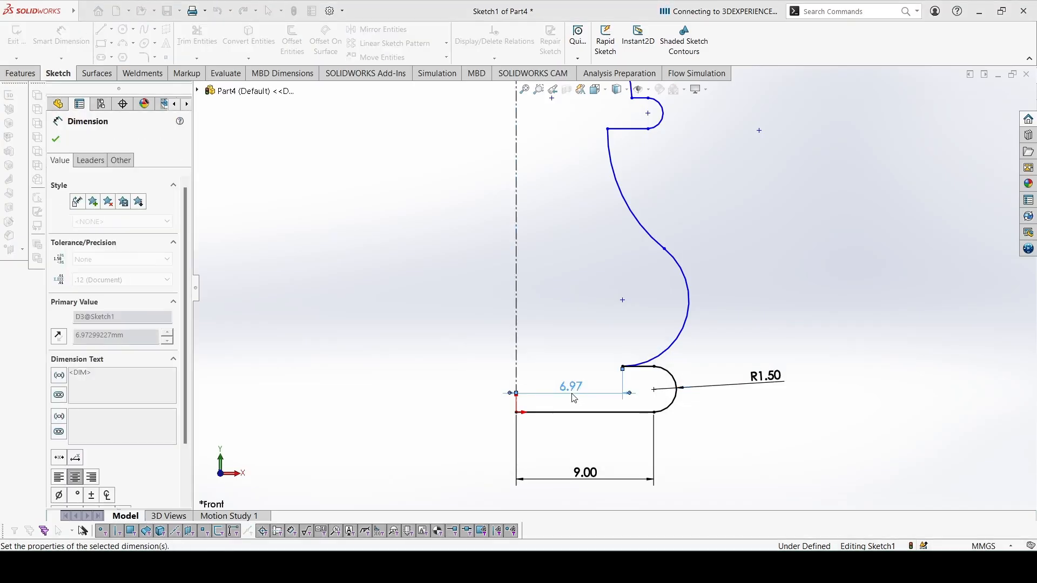
{"action": "key", "text": "Escape"}
- Delete the tangent relation between the base's upper horizontal line and the body arc
{"action": "left_click", "coordinate": [637, 372]}
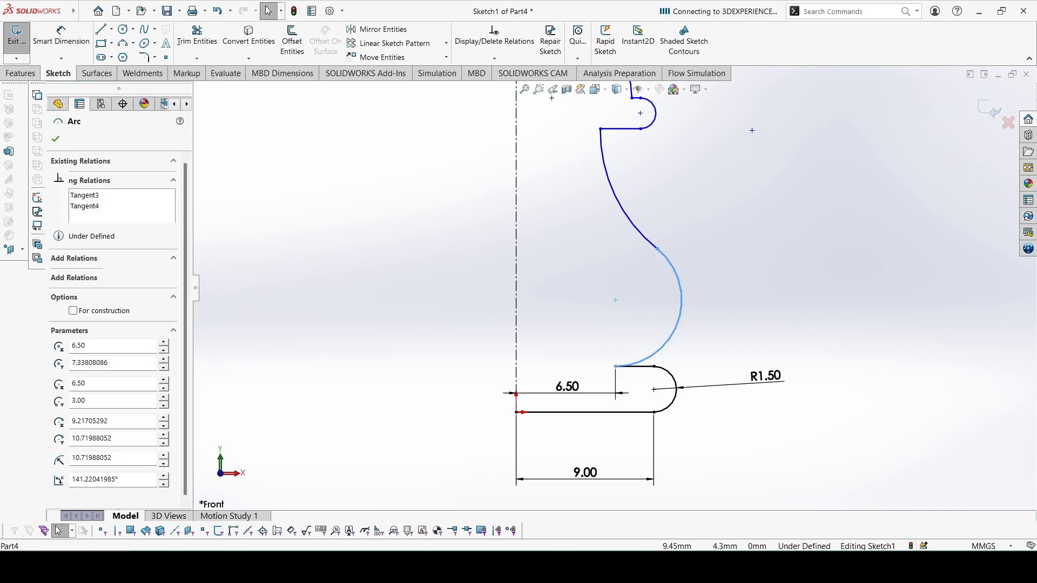
{"action": "left_click", "coordinate": [641, 369]}
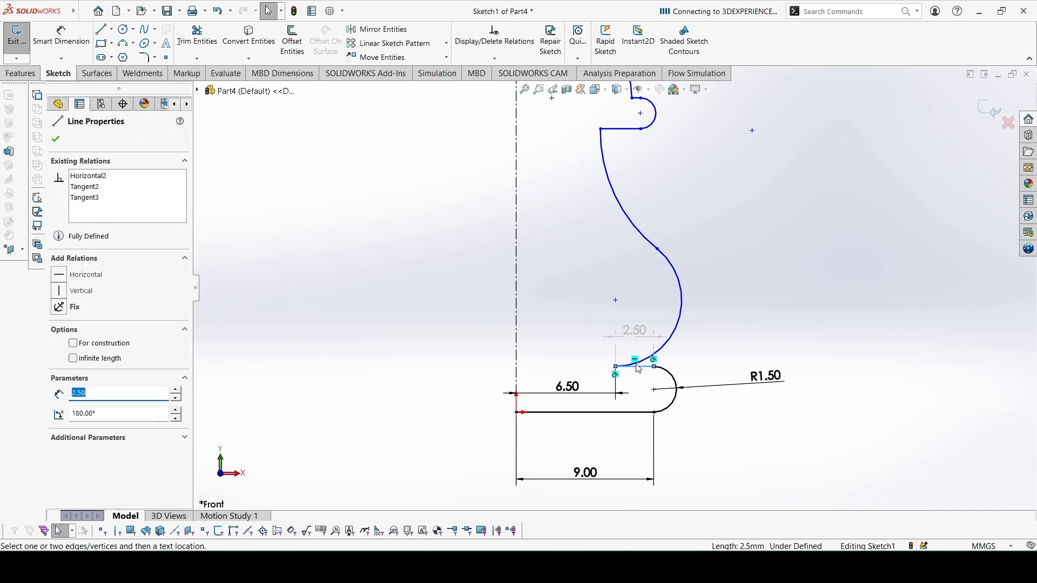
{"action": "left_click", "coordinate": [617, 376]}
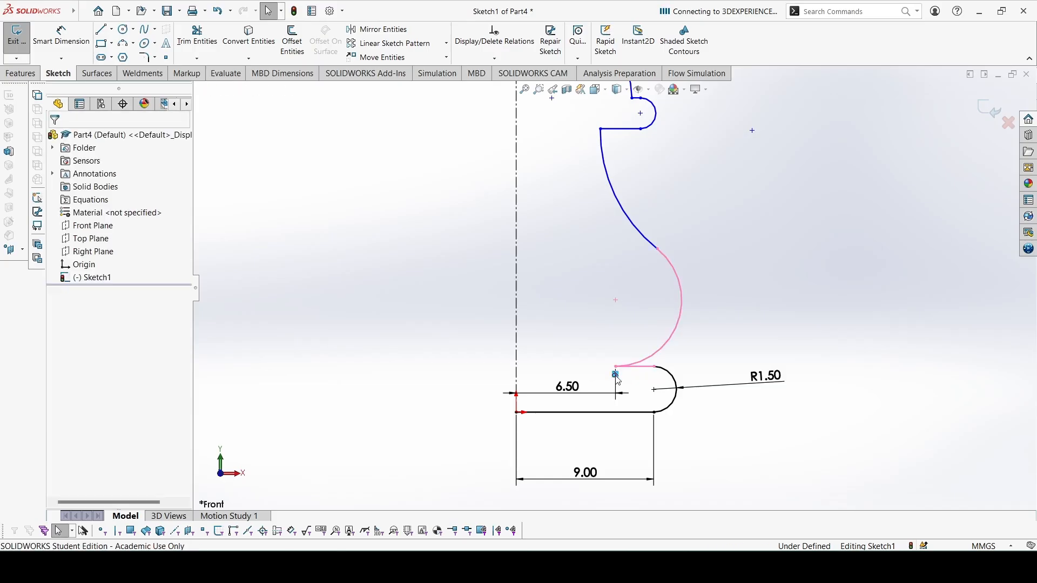
{"action": "key", "text": "Delete"}
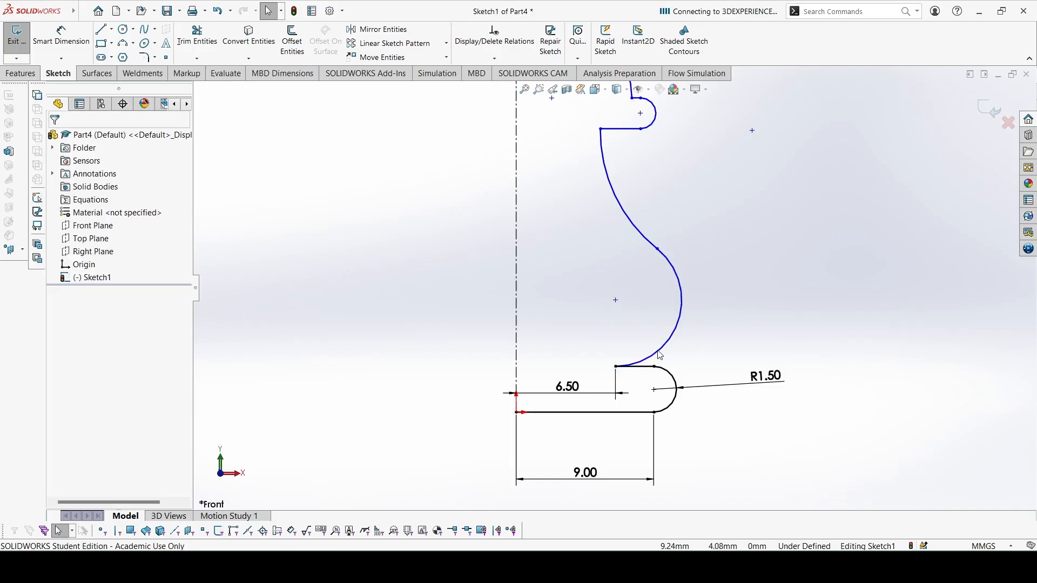
- Try to dimension the lower body arc with a radius of 6 mm, and delete that dimension
{"action": "right_click_drag", "start_coordinate": [714, 344], "coordinate": [704, 309]}
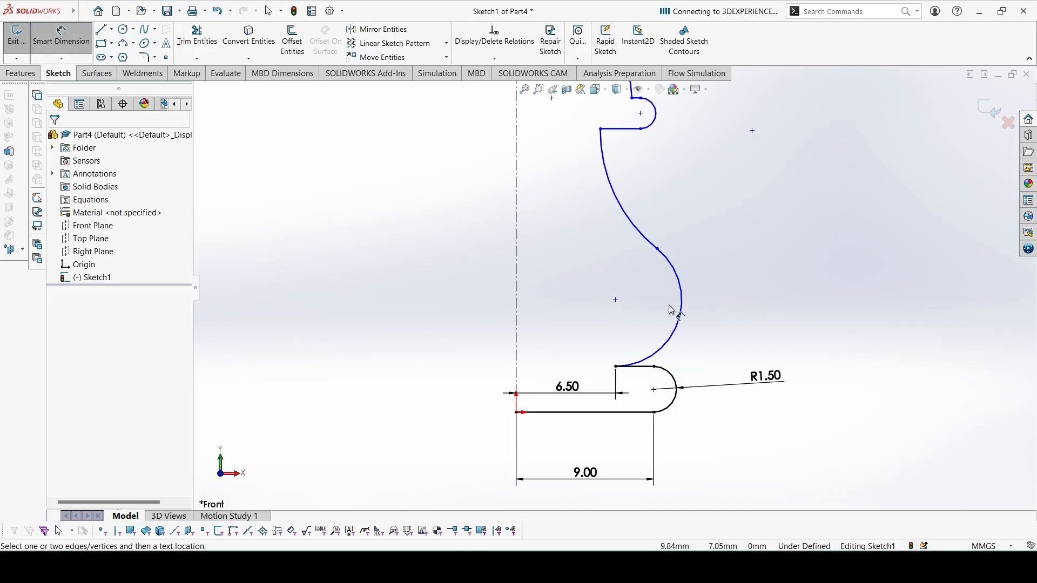
{"action": "left_click", "coordinate": [683, 309]}
{"action": "left_click", "coordinate": [772, 259]}
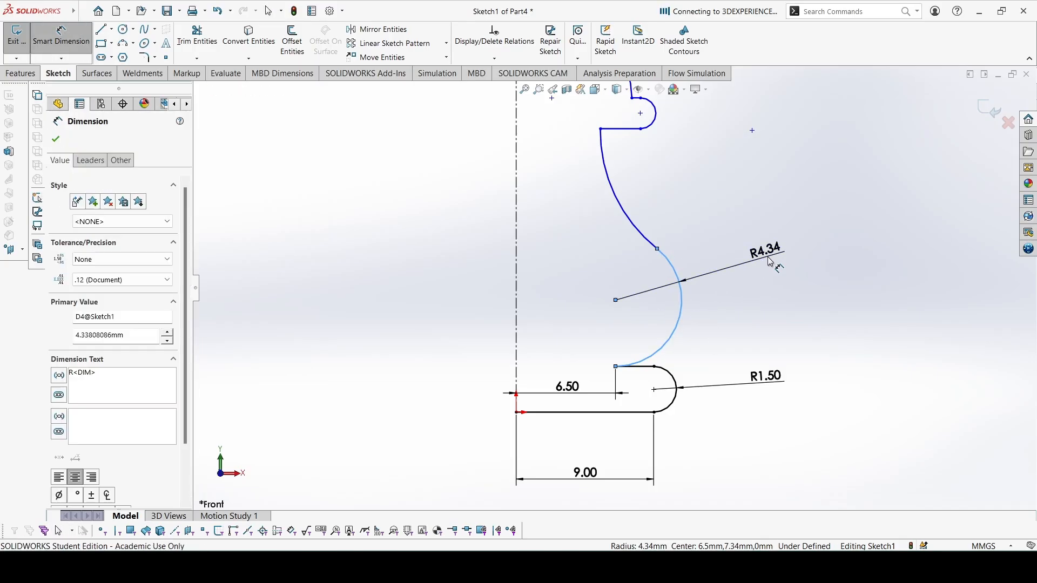
{"action": "type", "text": "6"}
{"action": "key", "text": "Return"}
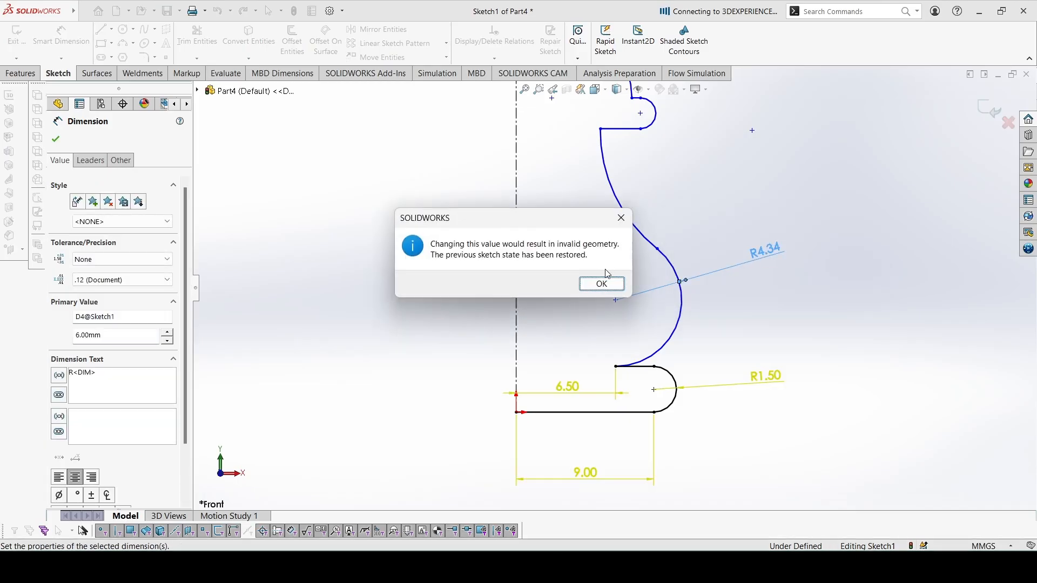
{"action": "left_click", "coordinate": [603, 283]}
{"action": "key", "text": "Escape"}
{"action": "left_click", "coordinate": [769, 252]}
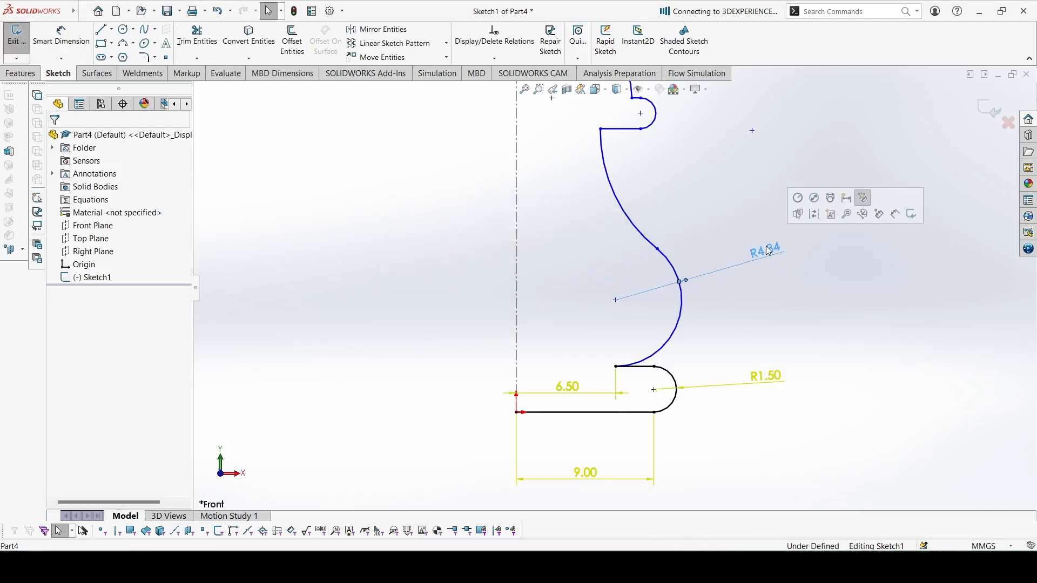
{"action": "key", "text": "Delete"}
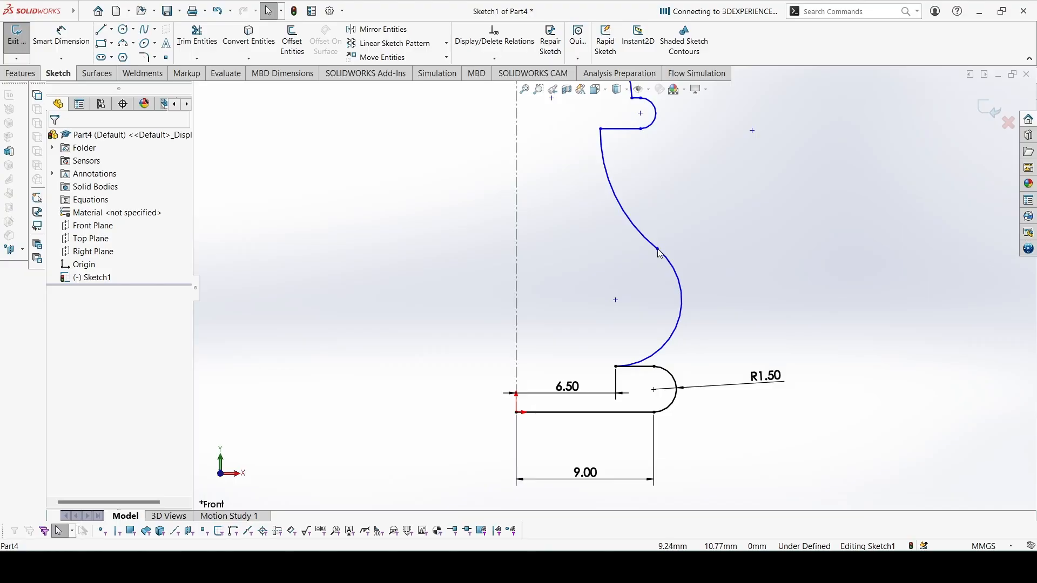
- Raise the joint between the two body arcs and dimension the lower body arc with a radius of 6 mm
{"action": "left_click_drag", "start_coordinate": [658, 250], "coordinate": [663, 211]}
{"action": "right_click_drag", "start_coordinate": [744, 361], "coordinate": [743, 336]}
{"action": "left_click", "coordinate": [698, 301]}
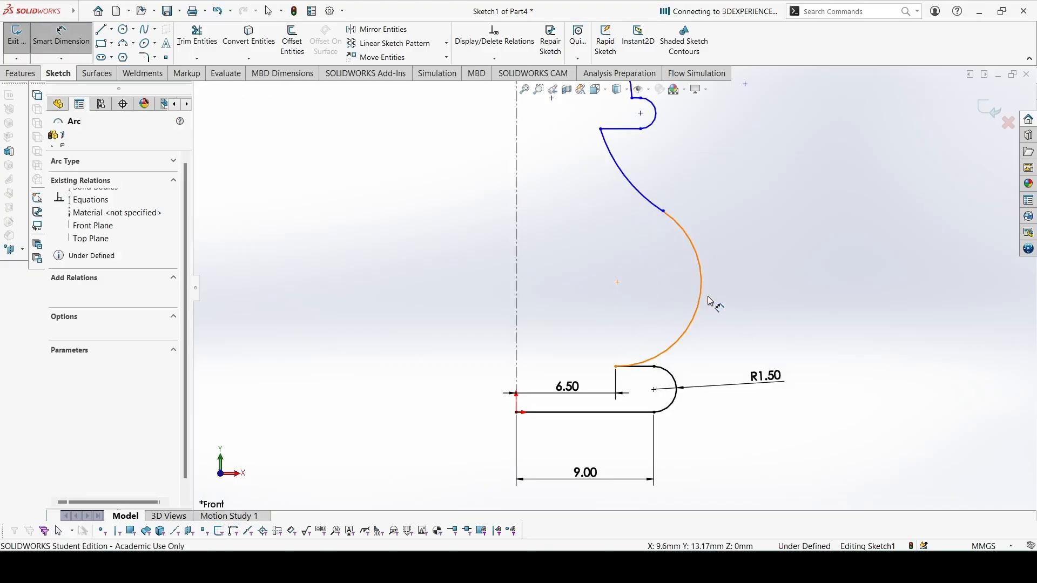
{"action": "left_click", "coordinate": [801, 270]}
{"action": "type", "text": "6"}
{"action": "key", "text": "Return"}
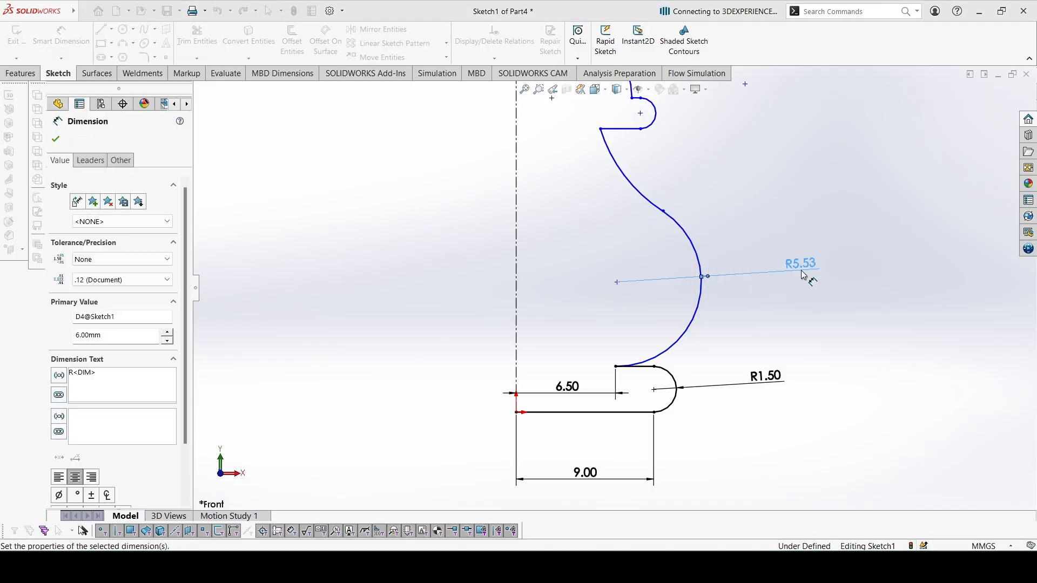
- Dimension the distance from the centerline to the lower body arc's center as 3 mm
{"action": "left_click", "coordinate": [617, 276]}
{"action": "left_click", "coordinate": [516, 295]}
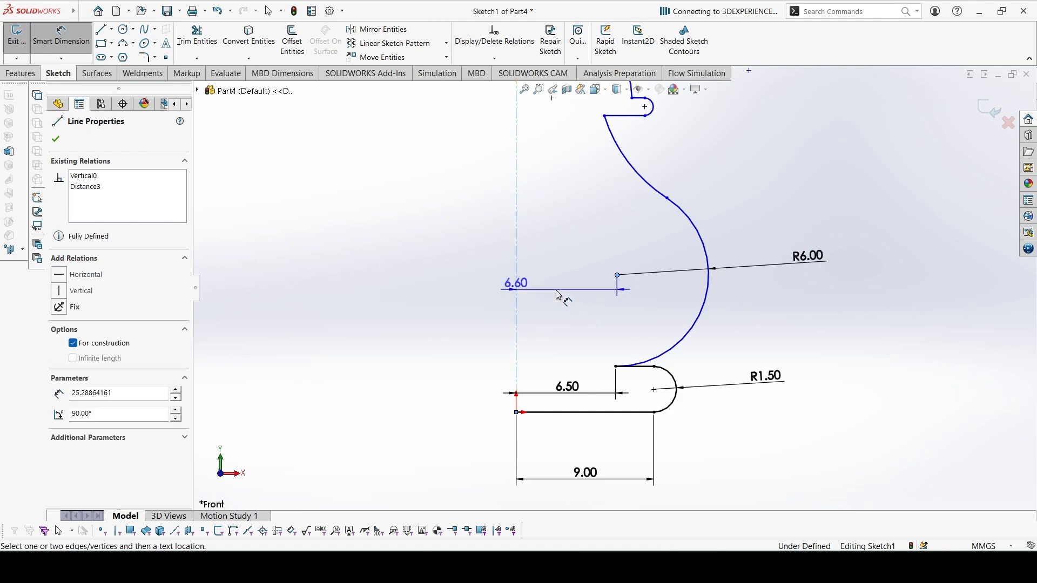
{"action": "left_click", "coordinate": [564, 301]}
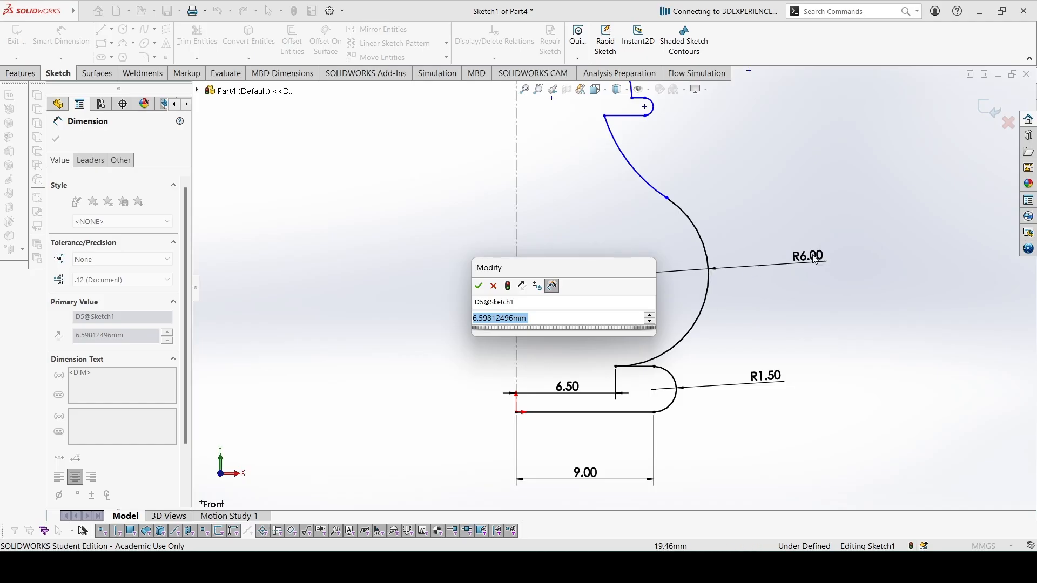
{"action": "type", "text": "3"}
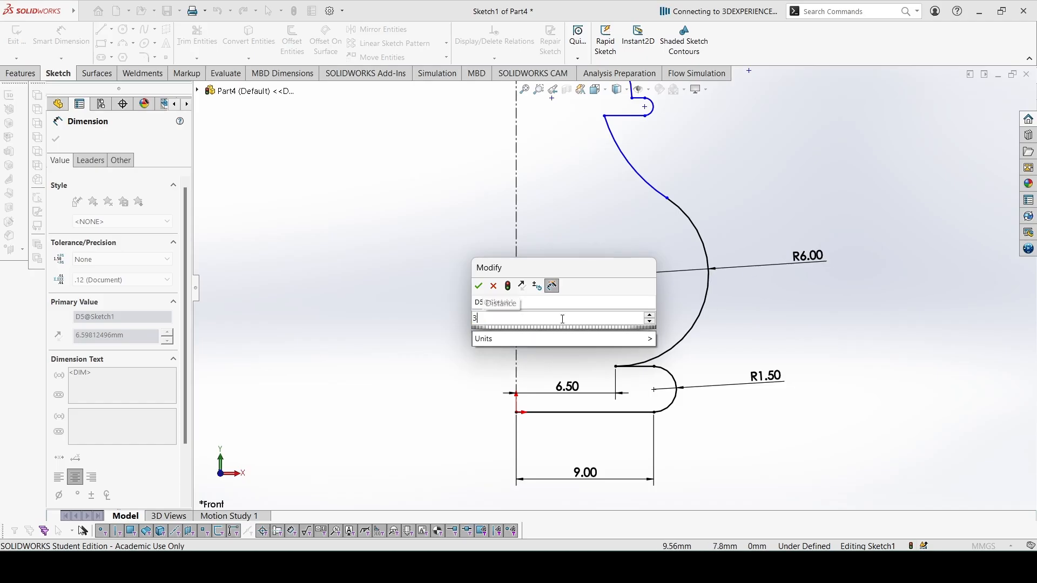
{"action": "key", "text": "Return"}
- Try to dimension the concave neck arc with a radius of 15 mm, and delete that dimension
{"action": "scroll", "coordinate": [597, 212], "scroll_direction": "down", "scroll_amount": 2}
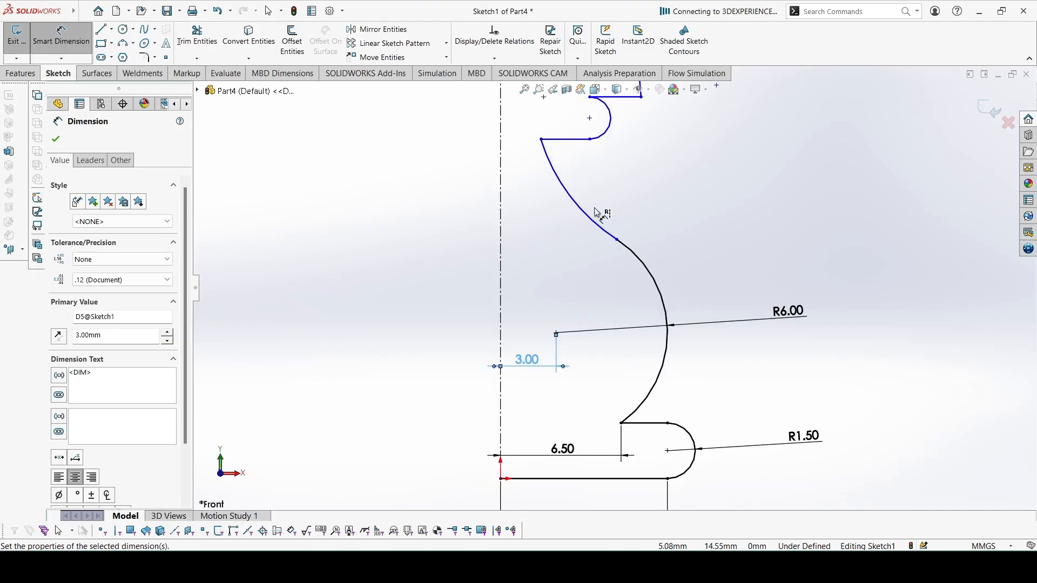
{"action": "left_click", "coordinate": [581, 208]}
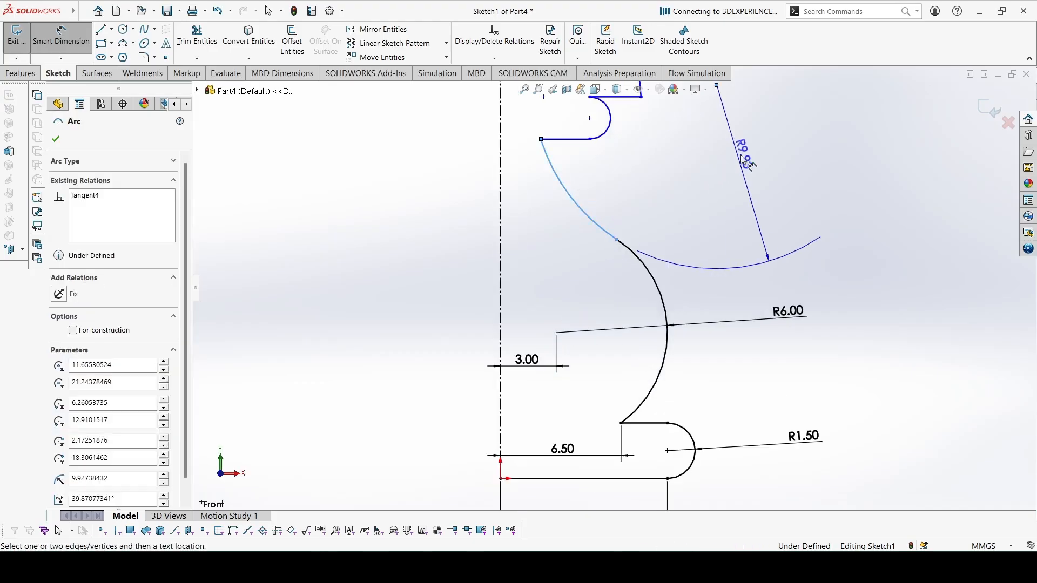
{"action": "left_click", "coordinate": [626, 185]}
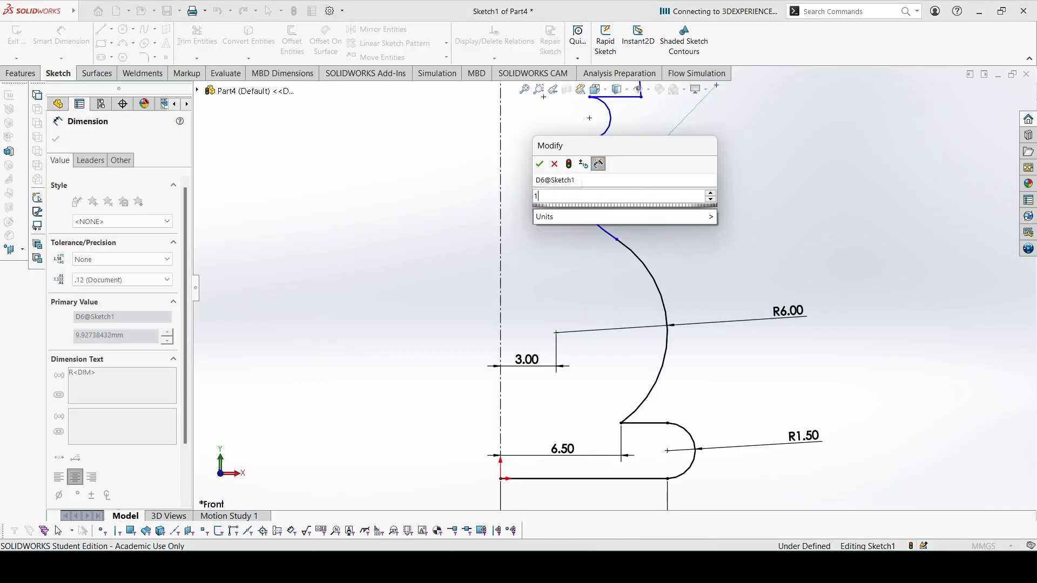
{"action": "type", "text": "15"}
{"action": "key", "text": "Return"}
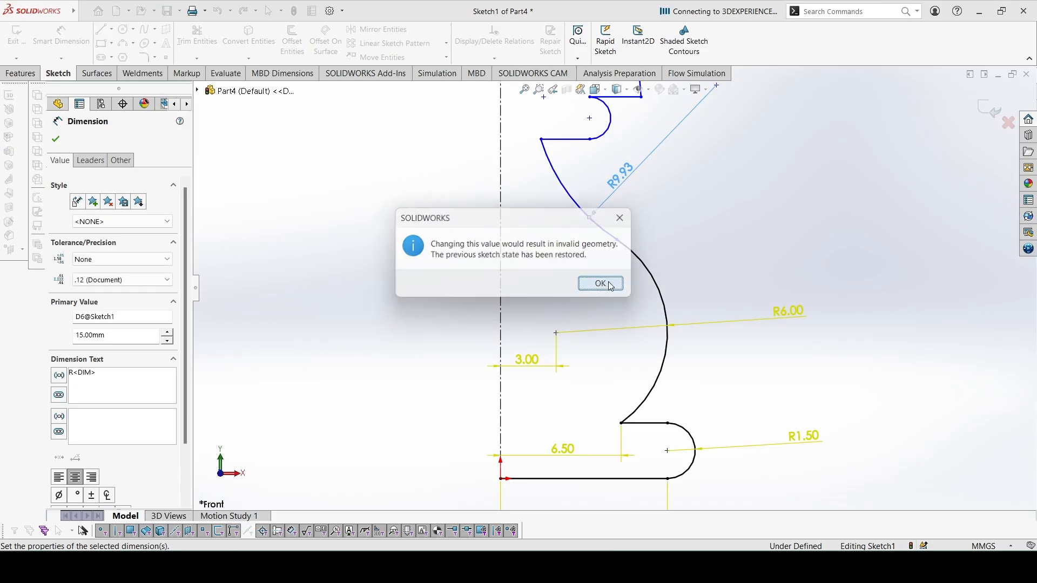
{"action": "left_click", "coordinate": [601, 284]}
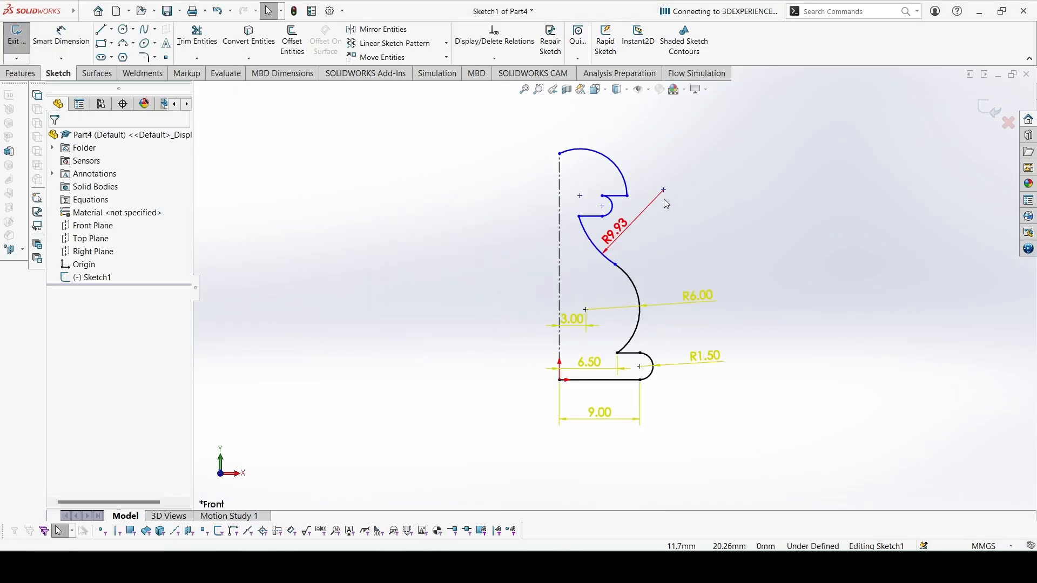
{"action": "left_click", "coordinate": [617, 234]}
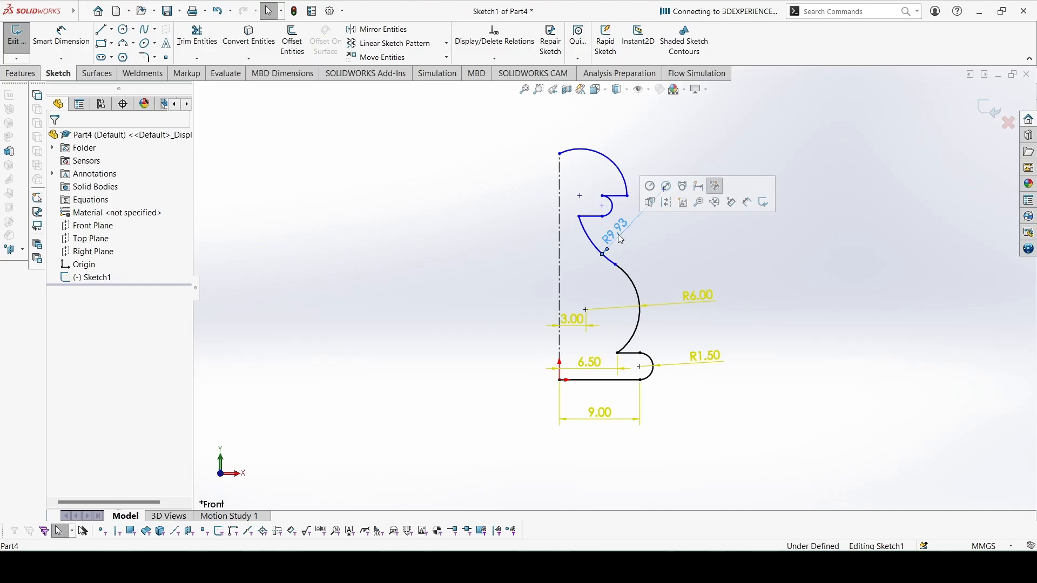
{"action": "key", "text": "Delete"}
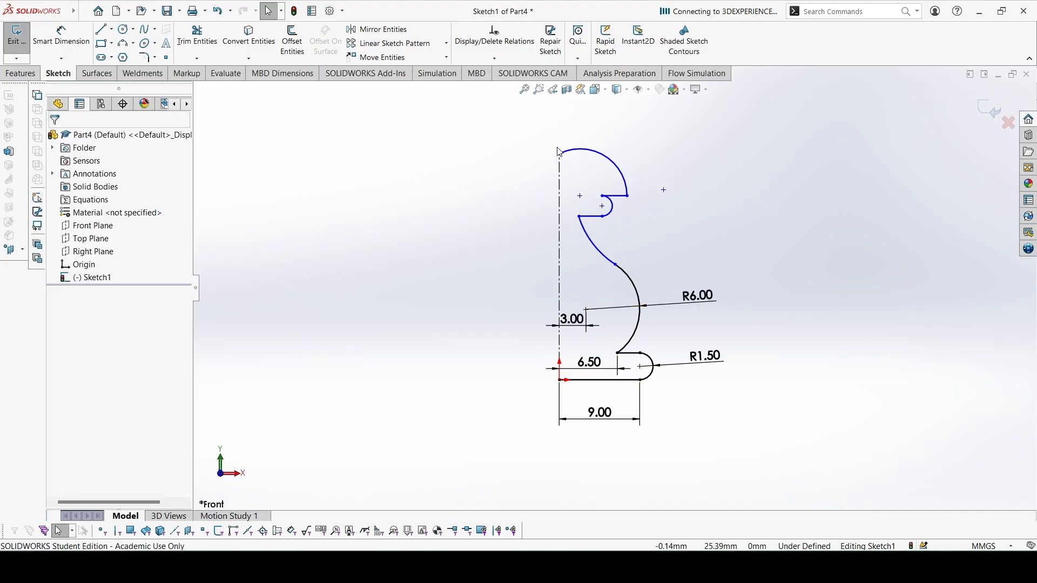
- Raise the head arc's top endpoint along the centerline to about 30.4 mm and enlarge the collar arc to a radius of about 2.45 mm
{"action": "left_click_drag", "start_coordinate": [559, 152], "coordinate": [559, 108]}
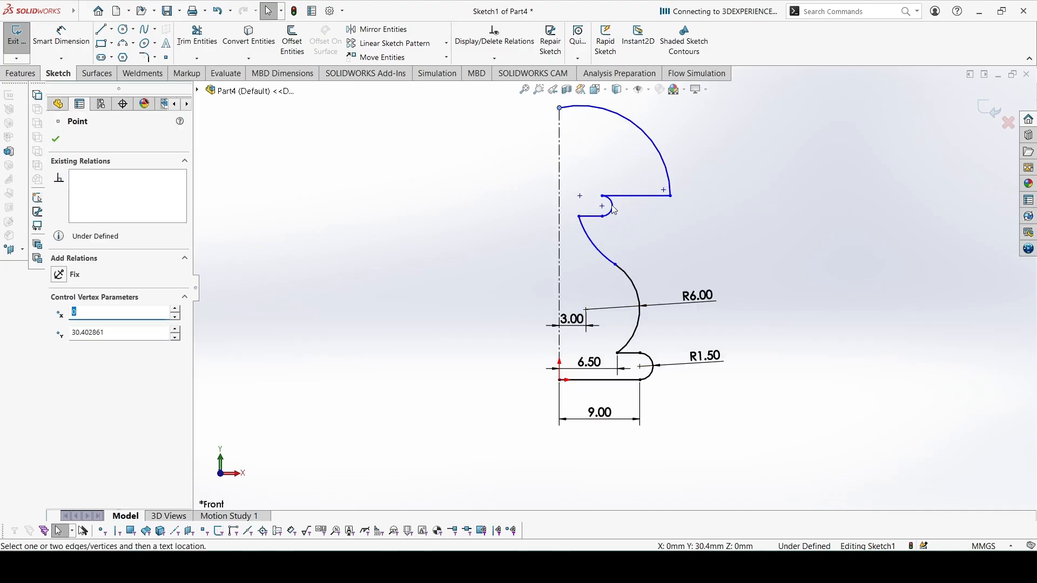
{"action": "left_click_drag", "start_coordinate": [614, 210], "coordinate": [643, 205]}
- Dimension the small collar arc below the head with a radius of 1.5 mm
{"action": "right_click_drag", "start_coordinate": [676, 195], "coordinate": [677, 169]}
{"action": "left_click", "coordinate": [642, 208]}
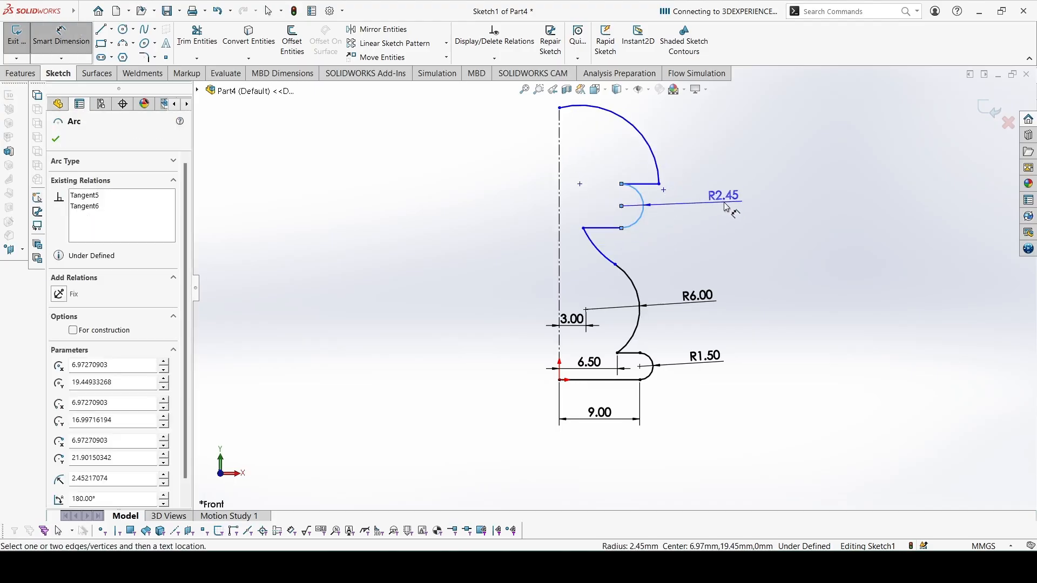
{"action": "left_click", "coordinate": [702, 200]}
{"action": "type", "text": "1.5"}
{"action": "key", "text": "Return"}
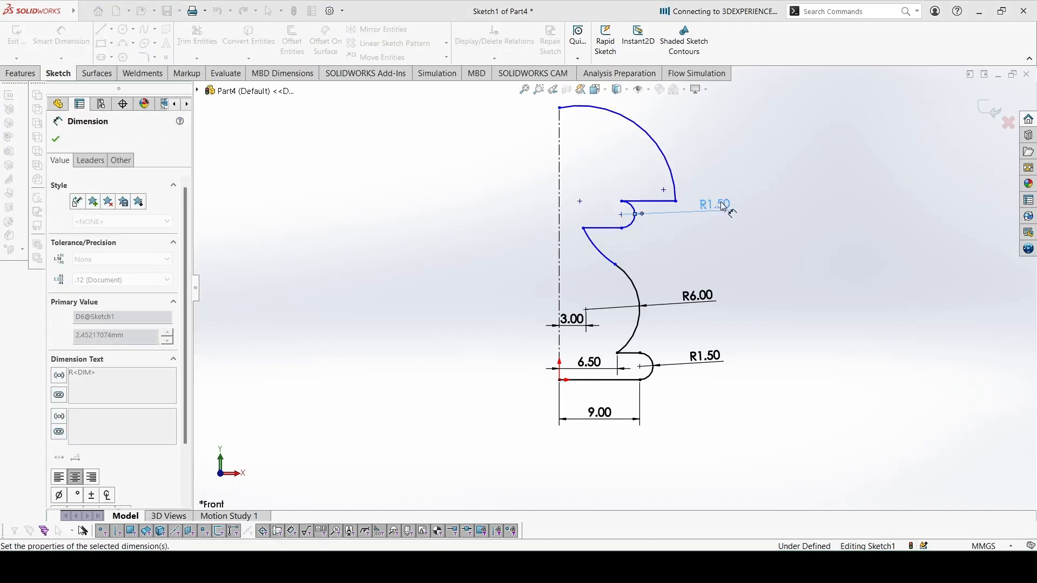
- Dimension the large head arc at the top of the profile with a radius of 7.5 mm
{"action": "scroll", "coordinate": [692, 135], "scroll_direction": "down", "scroll_amount": 1}
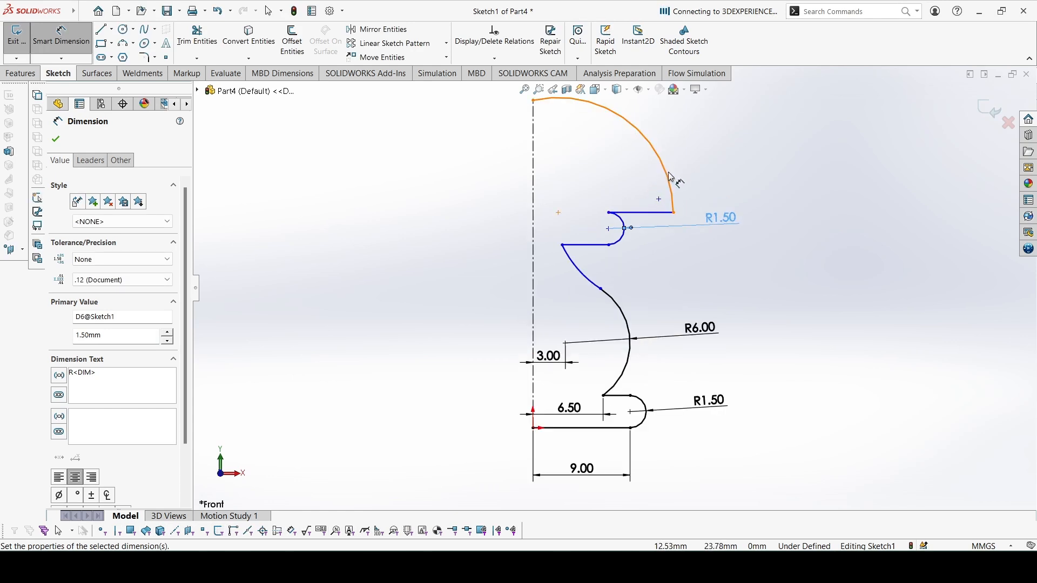
{"action": "left_click", "coordinate": [668, 168]}
{"action": "left_click", "coordinate": [716, 124]}
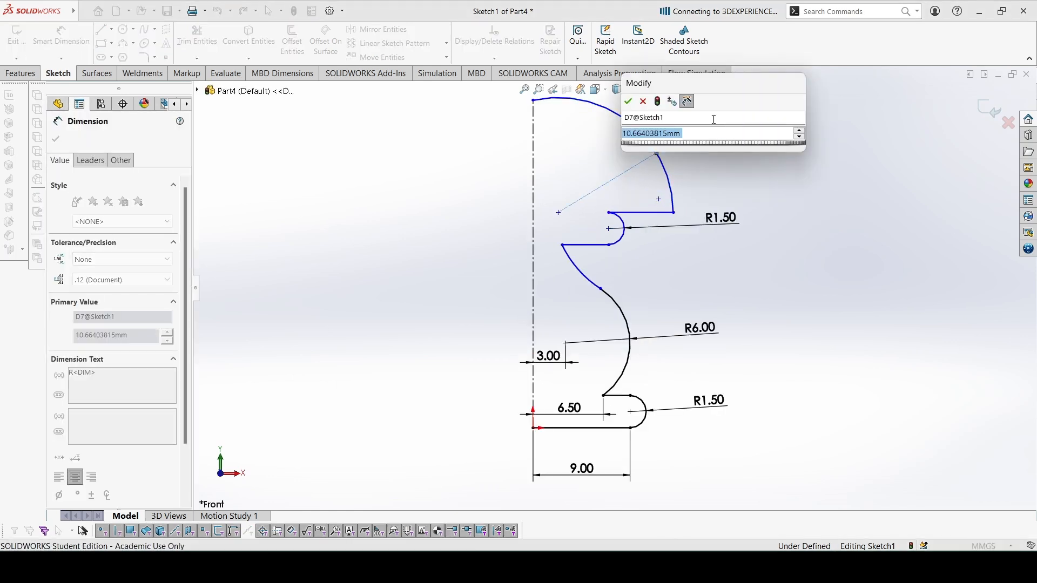
{"action": "type", "text": "7.5"}
{"action": "key", "text": "Return"}
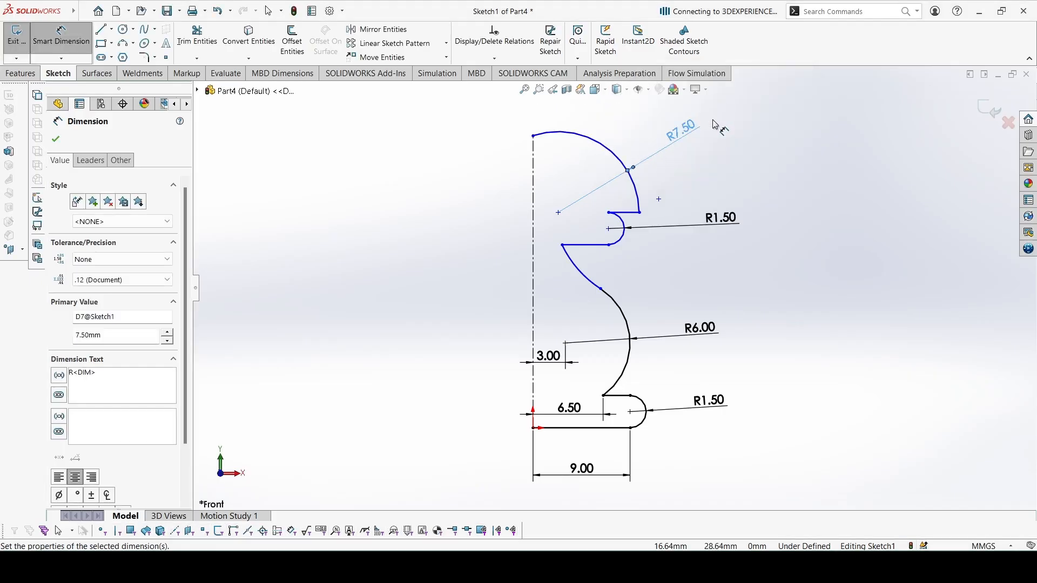
{"action": "key", "text": "Escape"}
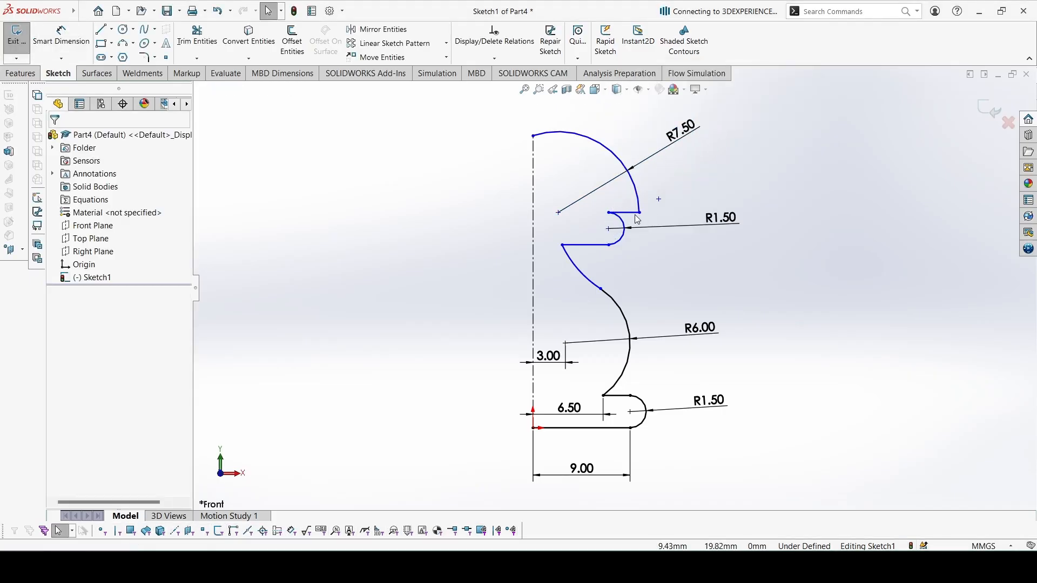
- Move the head arc's lower endpoint to about X 4.41, Y 24.48 mm and dimension the concave neck arc with a radius of 15 mm
{"action": "mouse_move", "coordinate": [642, 217]}
{"action": "left_mouse_down"}
{"action": "mouse_move", "coordinate": [592, 209]}
{"action": "mouse_move", "coordinate": [581, 164]}
{"action": "left_mouse_up"}
{"action": "right_click_drag", "start_coordinate": [692, 281], "coordinate": [698, 187]}
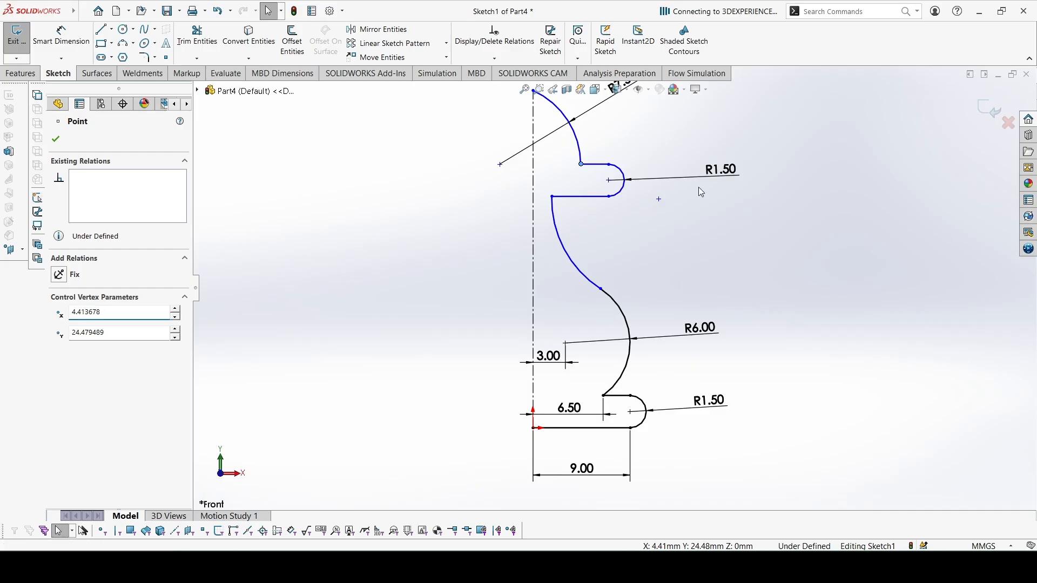
{"action": "left_click", "coordinate": [571, 254]}
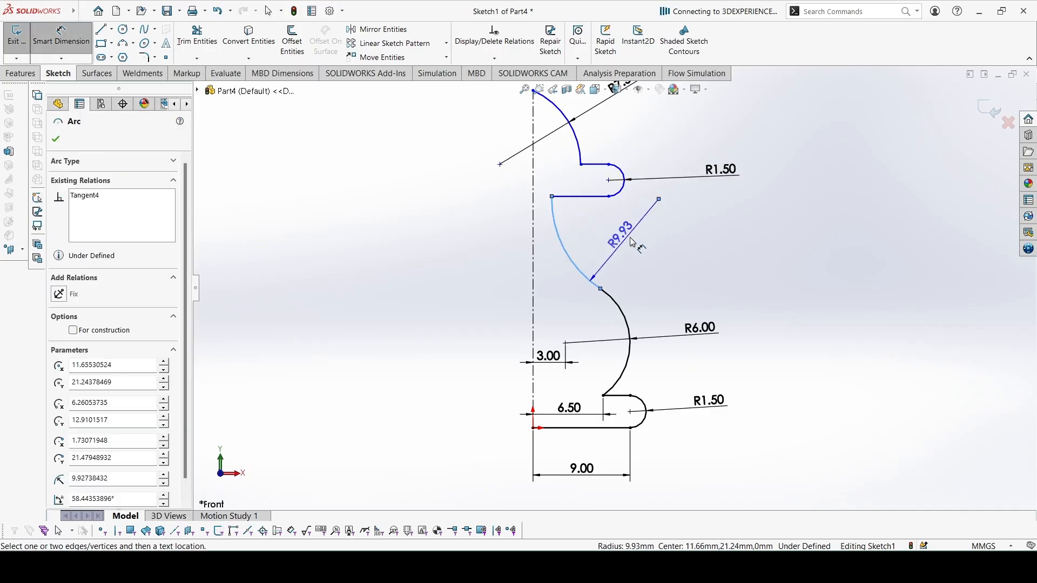
{"action": "left_click", "coordinate": [599, 249]}
{"action": "type", "text": "15"}
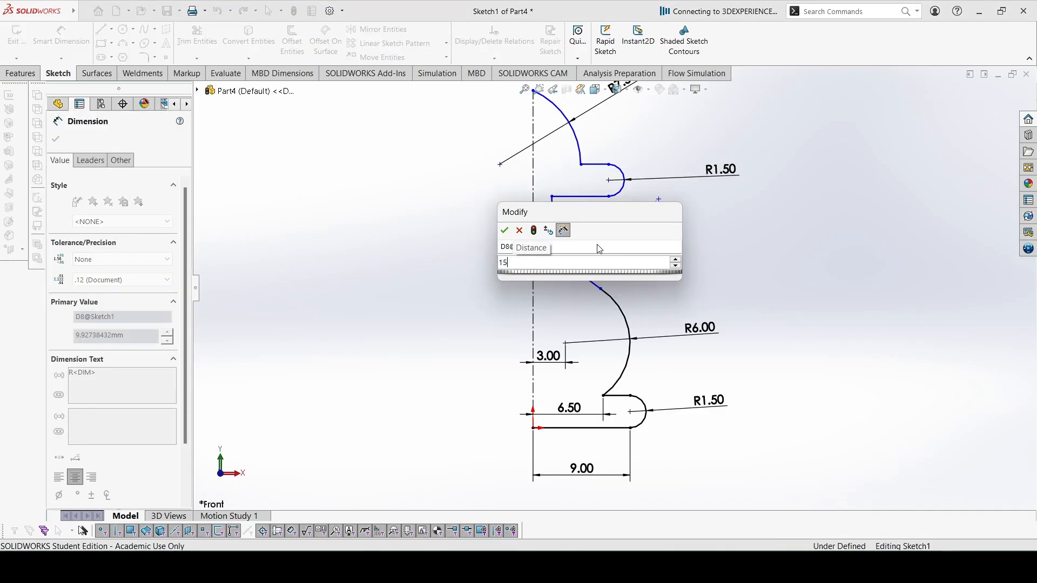
{"action": "key", "text": "Return"}
- Move the neck arc's upper endpoint away from the centerline to about X 4, Y 21.09 mm
{"action": "scroll", "coordinate": [598, 240], "scroll_direction": "up", "scroll_amount": 2}
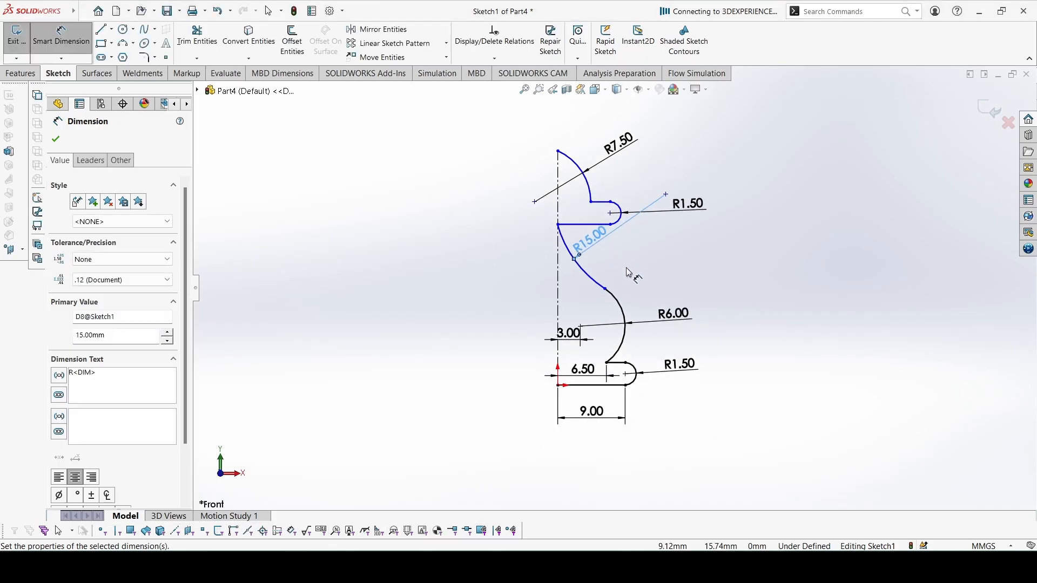
{"action": "key", "text": "Escape"}
{"action": "left_click_drag", "start_coordinate": [560, 229], "coordinate": [588, 227]}
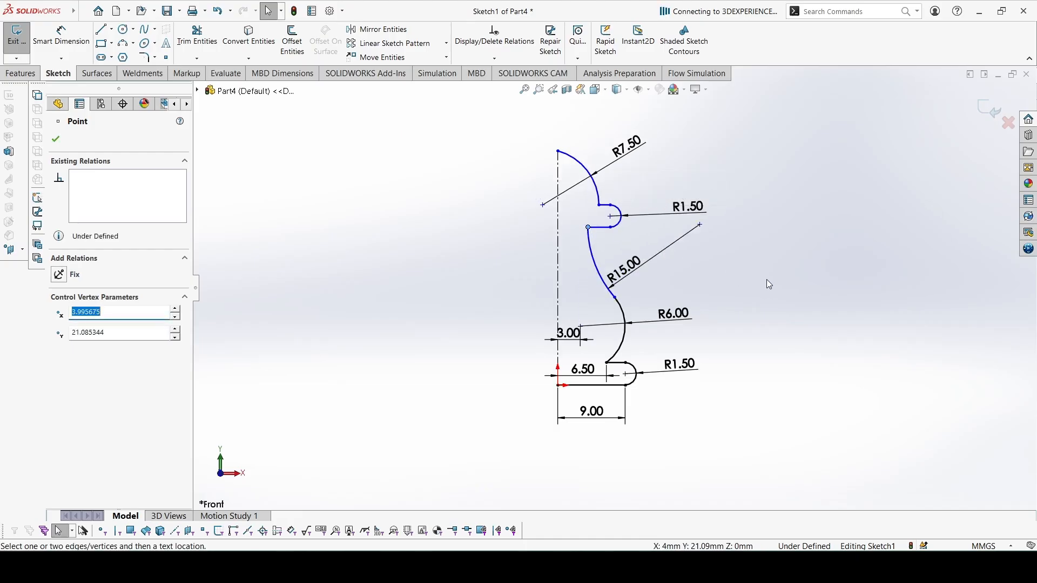
{"action": "left_click", "coordinate": [766, 282]}
{"action": "right_click_drag", "start_coordinate": [761, 324], "coordinate": [754, 276]}
{"action": "key", "text": "Escape"}
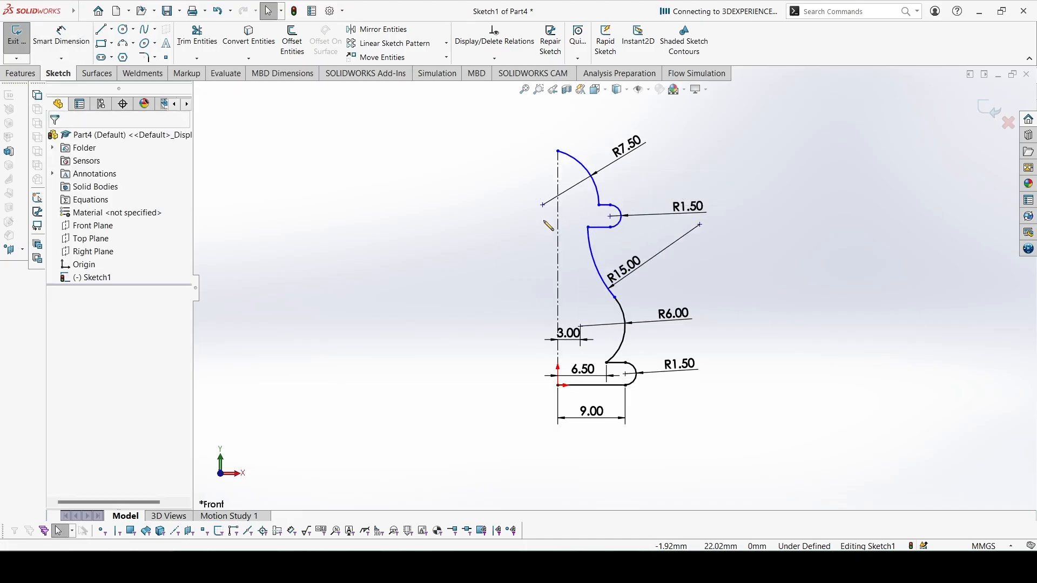
- Make the head arc's center point coincident with the vertical centerline
{"action": "left_click", "coordinate": [543, 205]}
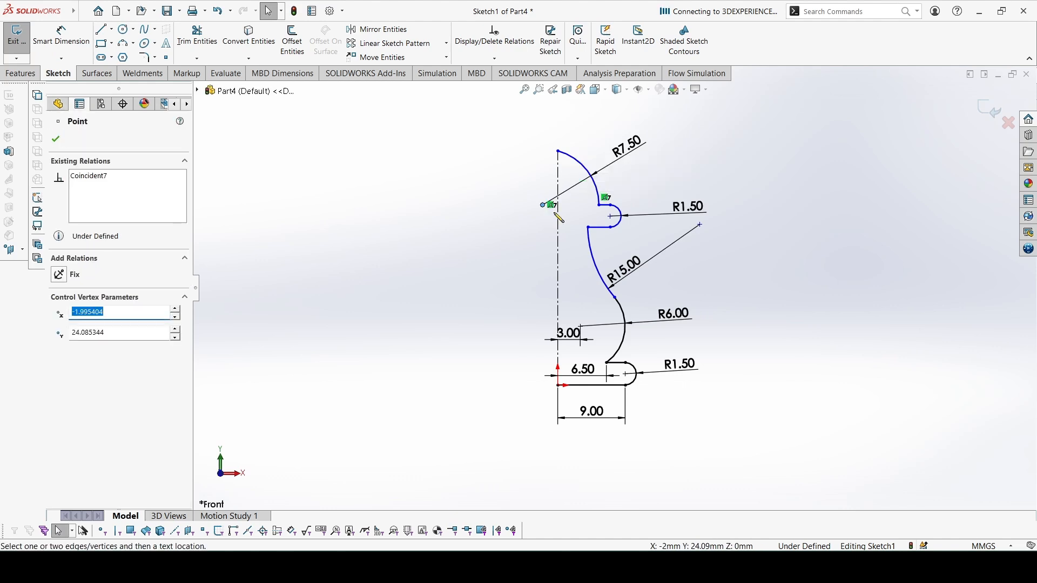
{"action": "left_click", "coordinate": [558, 220], "text": "ctrl"}
{"action": "left_click", "coordinate": [606, 168]}
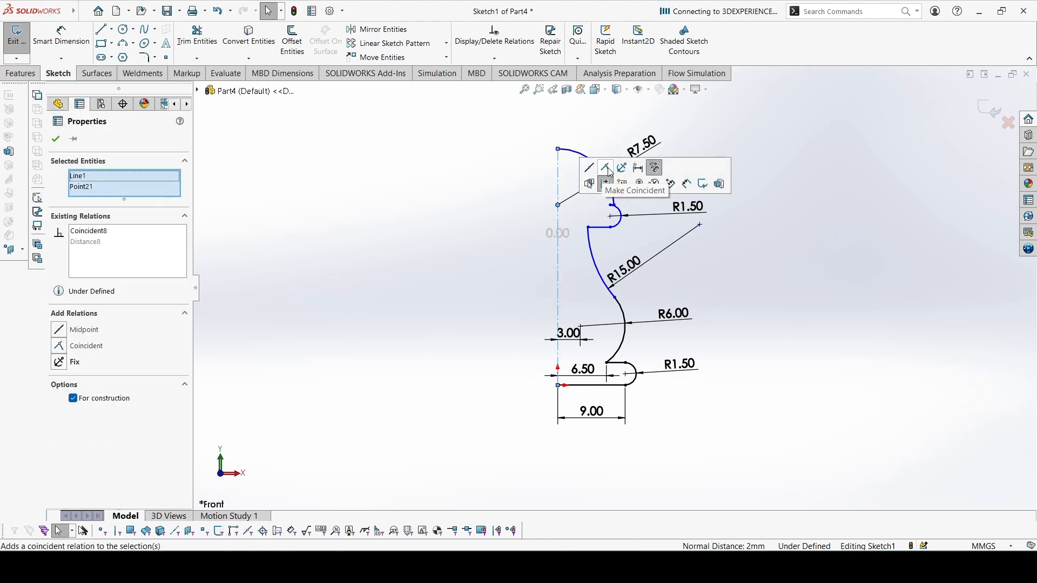
{"action": "left_click", "coordinate": [720, 242]}
- Try to pull the collar arc farther outward from the centerline, and undo the move
{"action": "scroll", "coordinate": [621, 218], "scroll_direction": "down", "scroll_amount": 2}
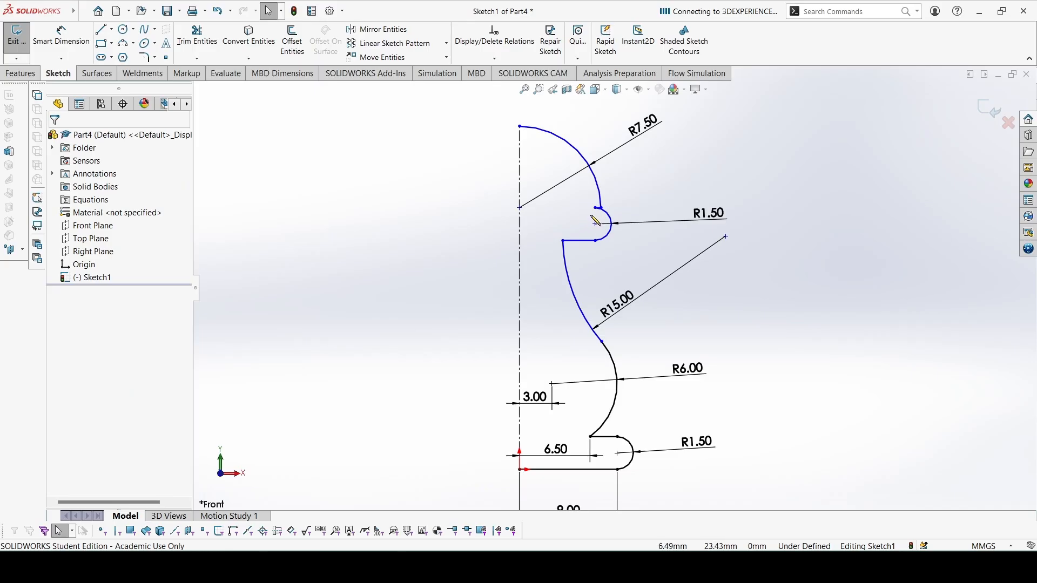
{"action": "left_click_drag", "start_coordinate": [614, 222], "coordinate": [638, 227]}
{"action": "key", "text": "ctrl+z"}
- Dimension the collar arc's center point 6.5 mm from the vertical centerline
{"action": "right_click_drag", "start_coordinate": [786, 189], "coordinate": [788, 157]}
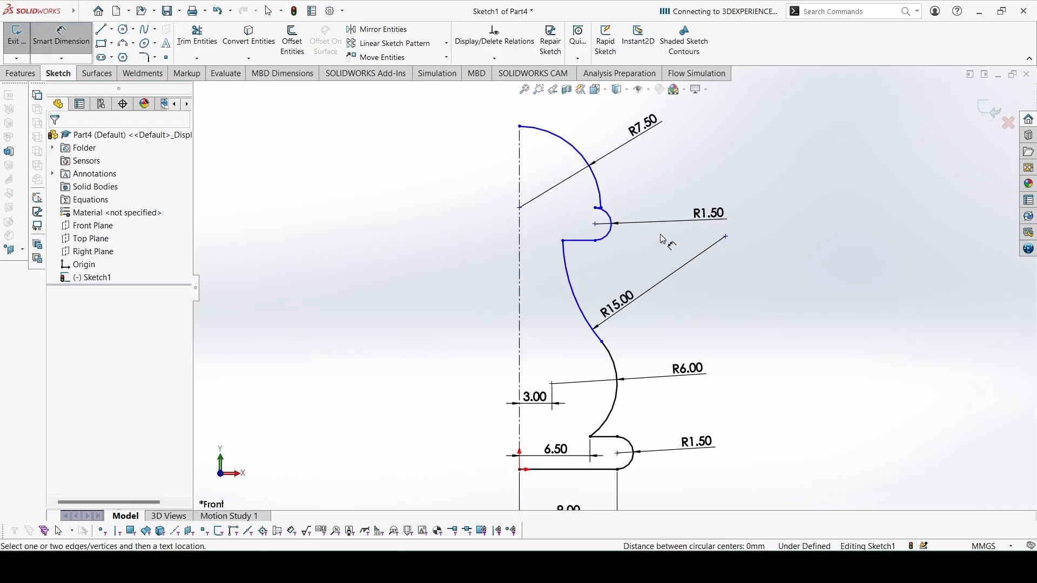
{"action": "left_click", "coordinate": [596, 223]}
{"action": "left_click", "coordinate": [520, 230]}
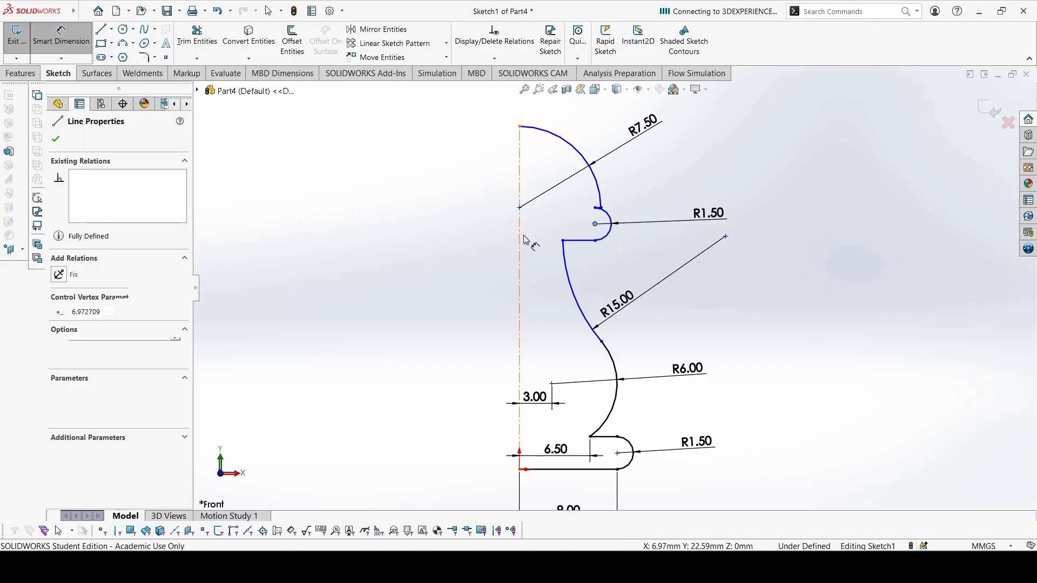
{"action": "left_click", "coordinate": [646, 258]}
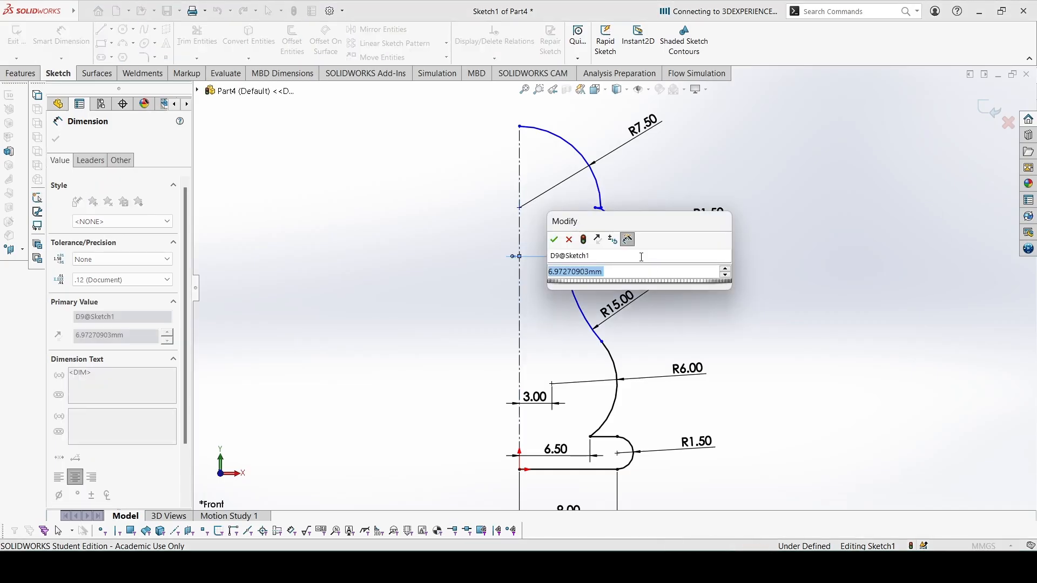
{"action": "type", "text": "6.5"}
{"action": "key", "text": "Return"}
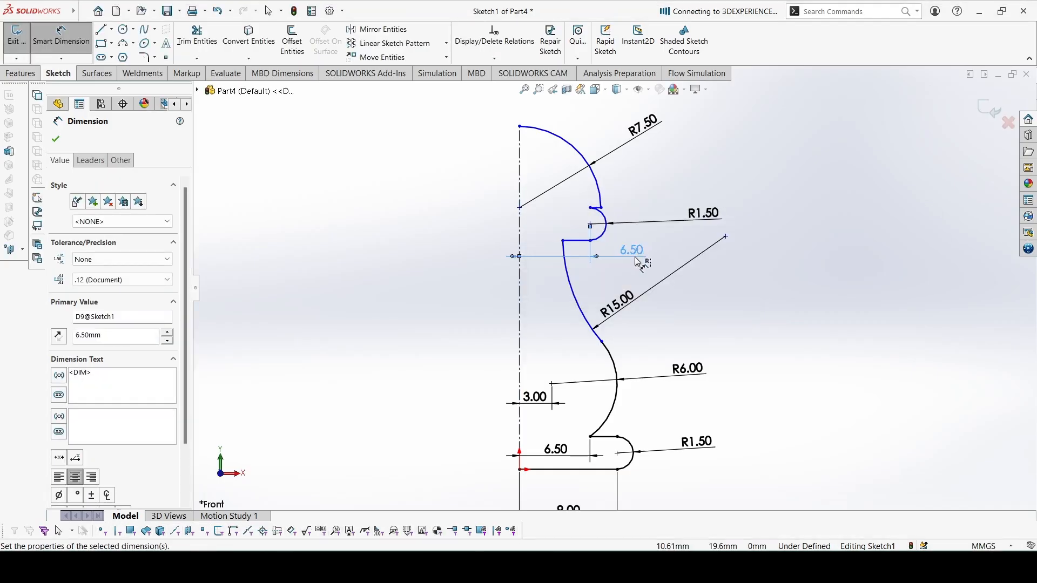
- Dimension the overall height from the base line to the head arc's top endpoint as 38 mm
{"action": "key", "text": "f"}
{"action": "left_click", "coordinate": [560, 195]}
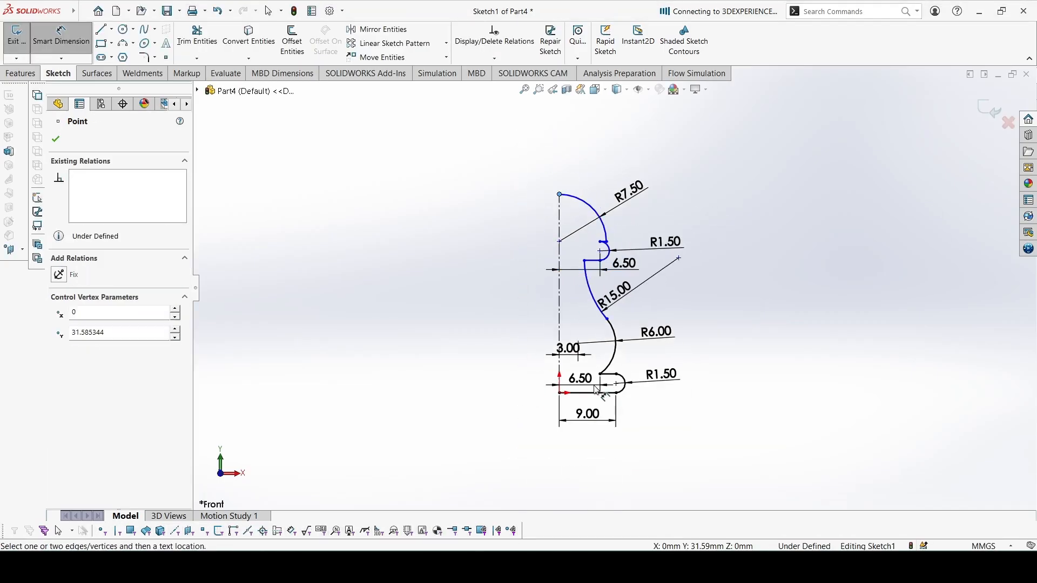
{"action": "left_click", "coordinate": [589, 393]}
{"action": "left_click", "coordinate": [474, 328]}
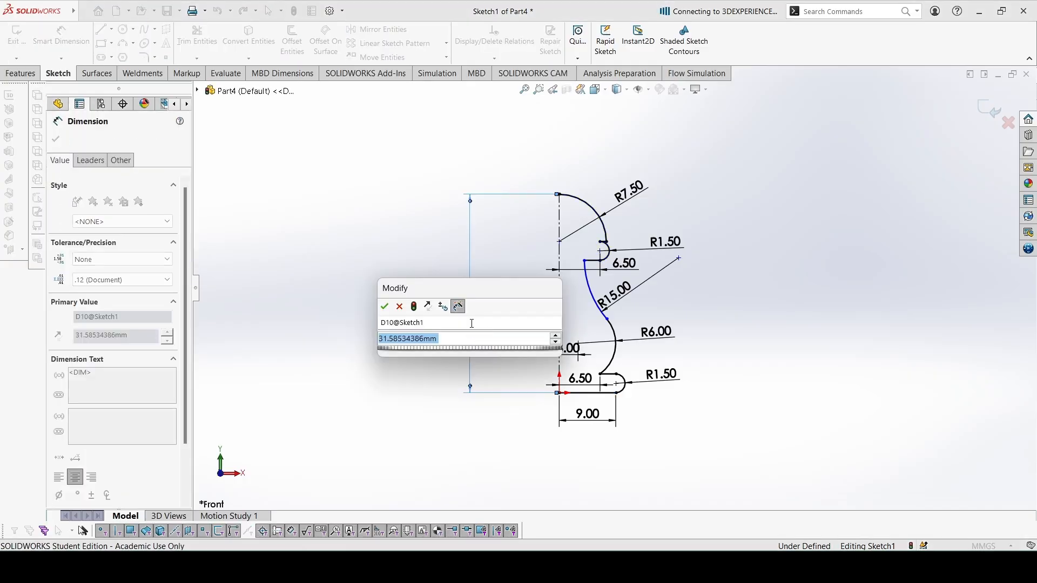
{"action": "key", "text": "Return"}
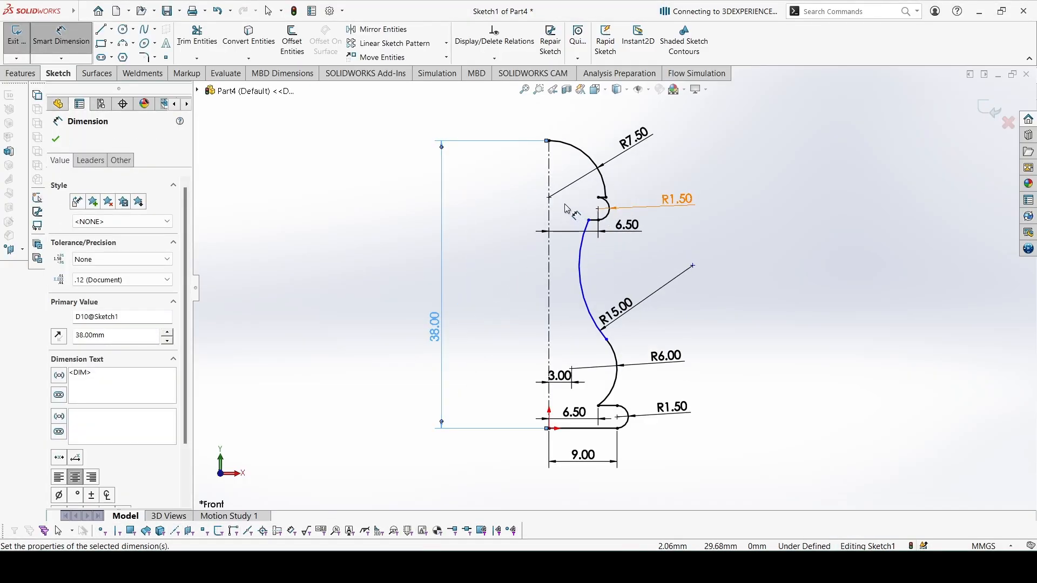
- Try to dimension the vertical distance between the head arc's top endpoint and the short line above the collar arc
{"action": "left_click", "coordinate": [602, 199]}
{"action": "key", "text": "Escape"}
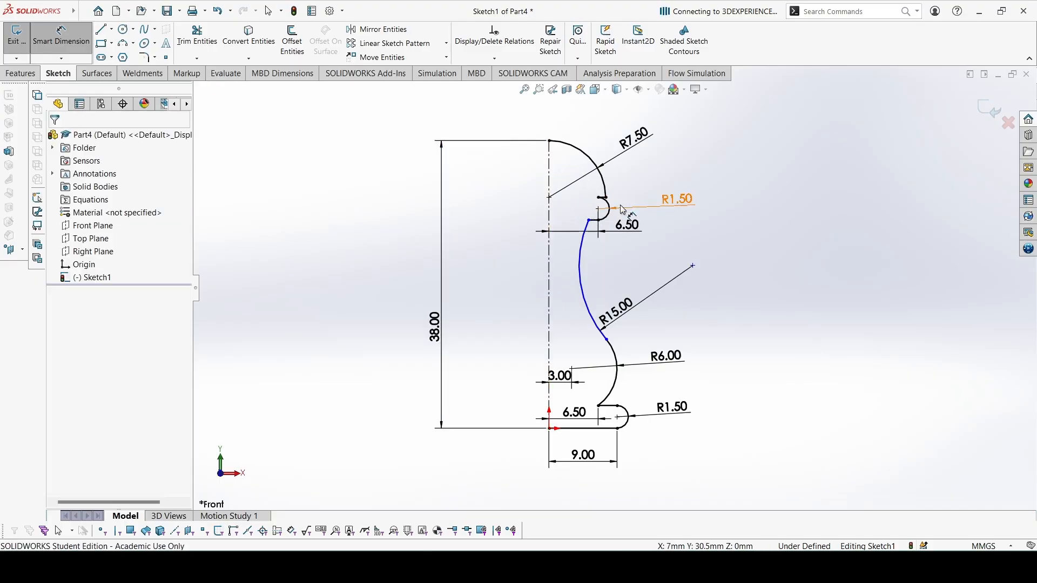
{"action": "scroll", "coordinate": [606, 206], "scroll_direction": "down", "scroll_amount": 4}
{"action": "left_click", "coordinate": [597, 214]}
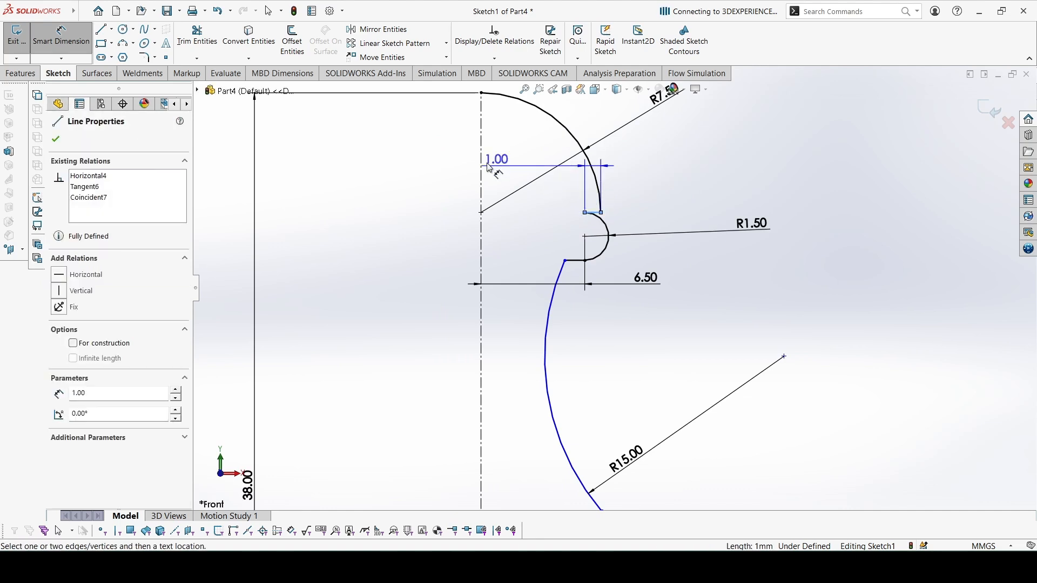
{"action": "left_click", "coordinate": [481, 93]}
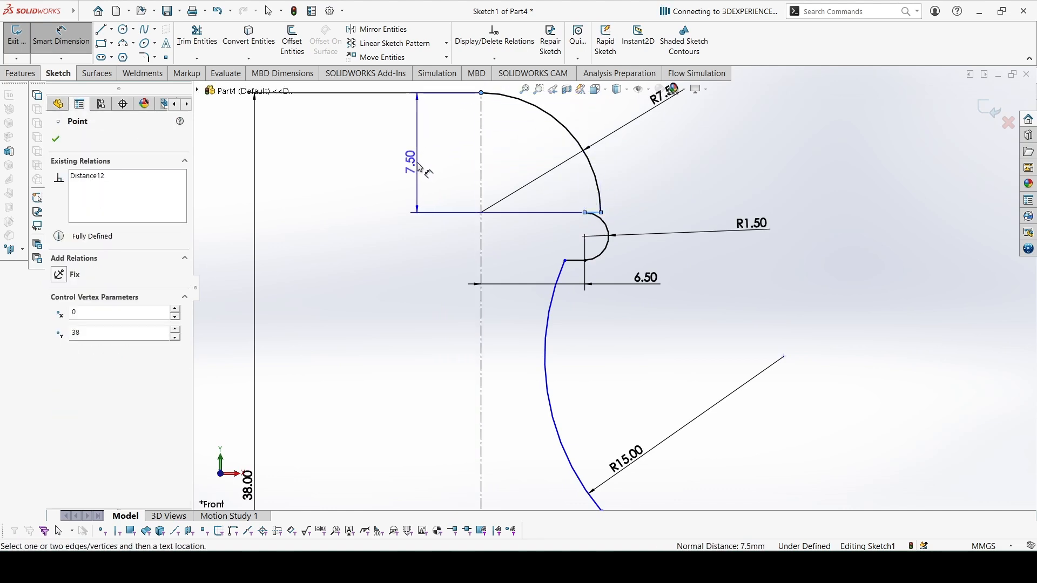
{"action": "left_click", "coordinate": [419, 163]}
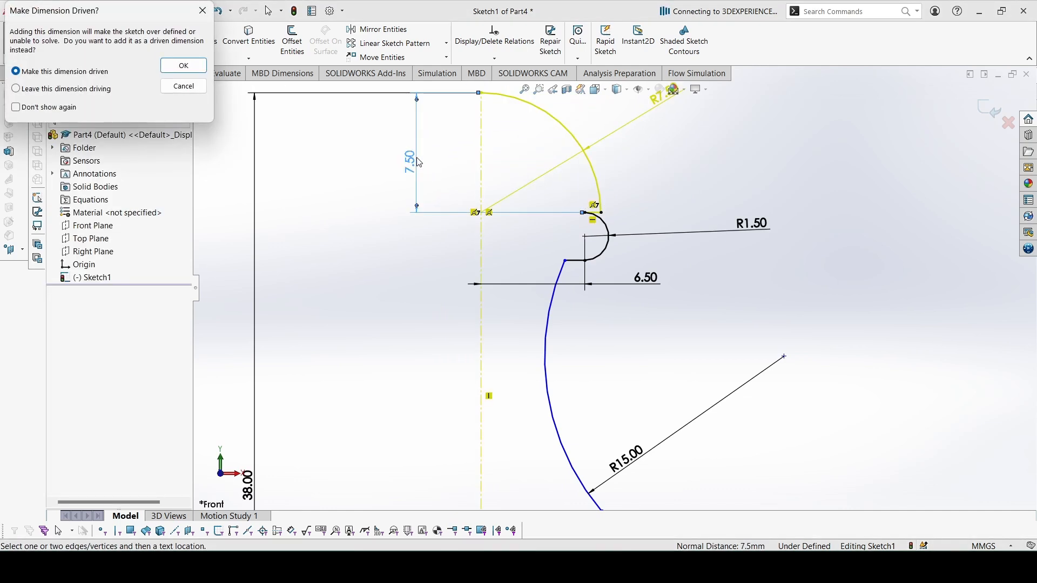
{"action": "left_click", "coordinate": [184, 87]}
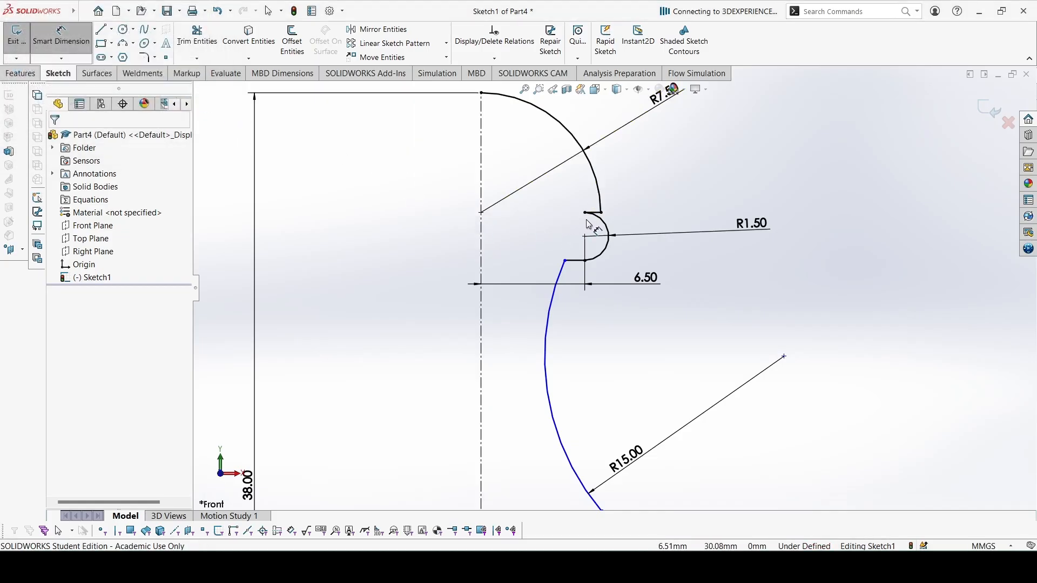
{"action": "key", "text": "Escape"}
- Delete the short horizontal line joining the head and collar arcs, and move the head arc's lower endpoint to about X 7.47, Y 31.16 mm
{"action": "left_click", "coordinate": [596, 214]}
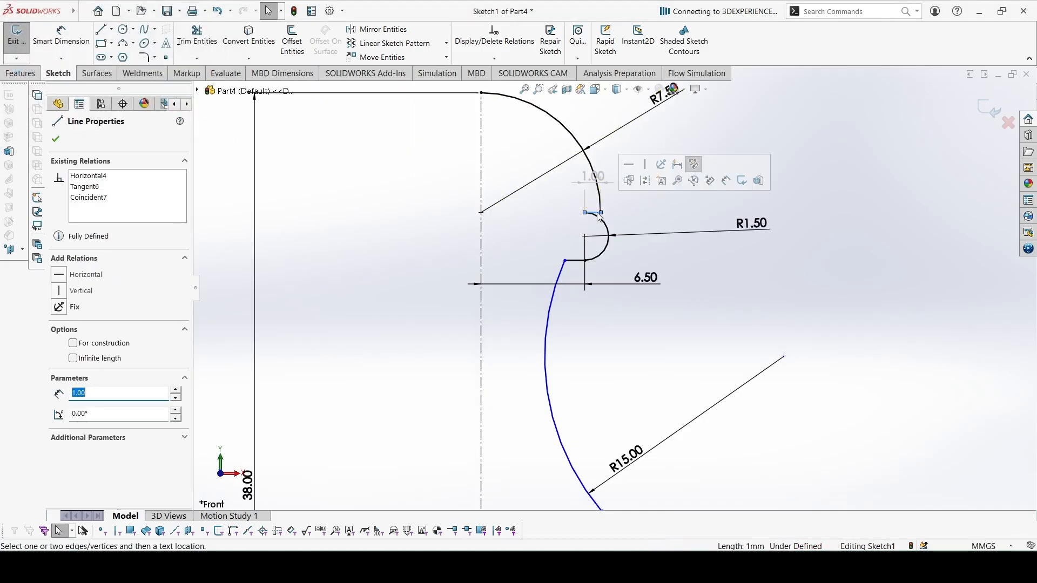
{"action": "key", "text": "Delete"}
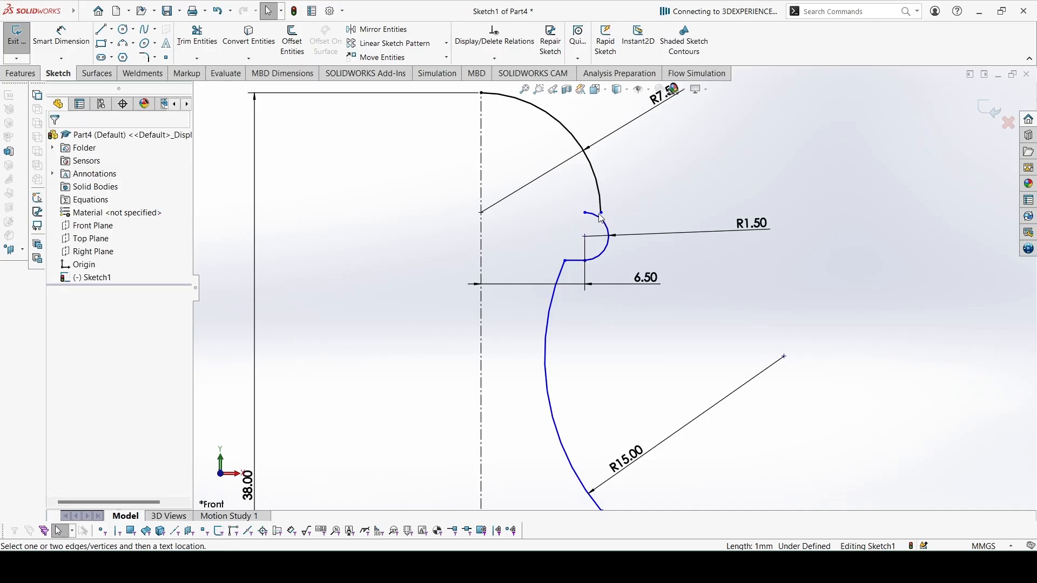
{"action": "mouse_move", "coordinate": [603, 216]}
{"action": "left_mouse_down"}
{"action": "mouse_move", "coordinate": [574, 197]}
{"action": "mouse_move", "coordinate": [548, 241]}
{"action": "mouse_move", "coordinate": [573, 202]}
{"action": "mouse_move", "coordinate": [574, 216]}
{"action": "left_mouse_up"}
{"action": "scroll", "coordinate": [548, 192], "scroll_direction": "up", "scroll_amount": 2}
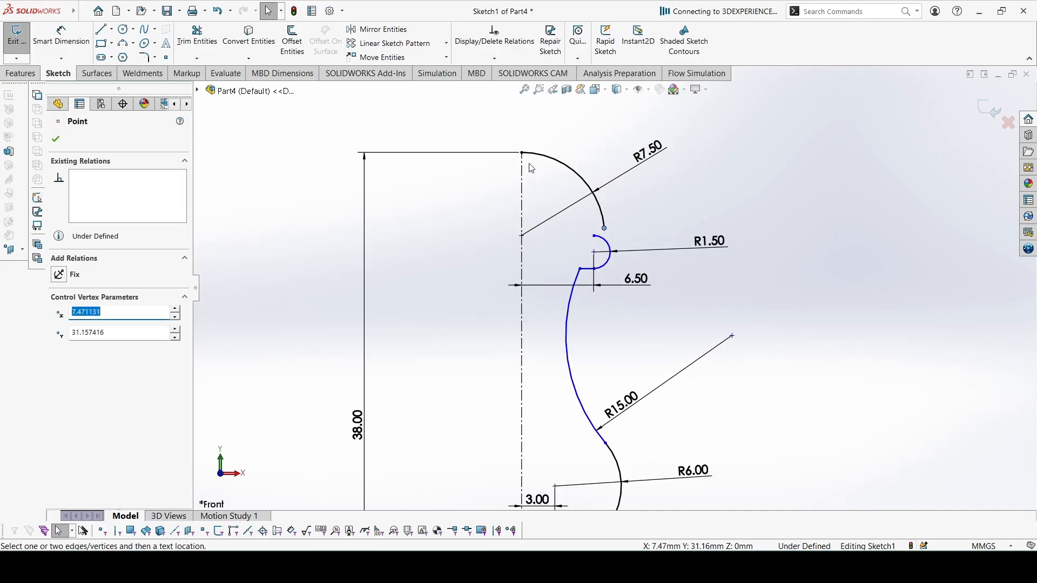
- Lower the collar away from the head and extend the head arc's lower endpoint inward to about X 4.25, Y 24.32 mm
{"action": "left_click_drag", "start_coordinate": [589, 269], "coordinate": [590, 310]}
{"action": "mouse_move", "coordinate": [603, 229]}
{"action": "left_mouse_down"}
{"action": "mouse_move", "coordinate": [596, 262]}
{"action": "mouse_move", "coordinate": [574, 273]}
{"action": "mouse_move", "coordinate": [603, 249]}
{"action": "left_mouse_up"}
{"action": "left_click_drag", "start_coordinate": [578, 312], "coordinate": [579, 339]}
{"action": "left_click", "coordinate": [603, 263]}
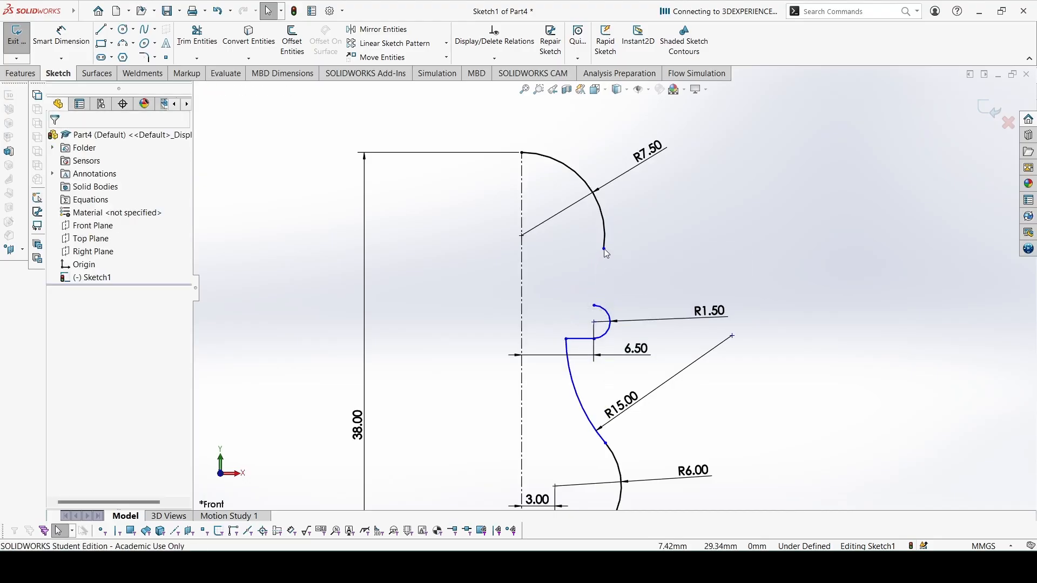
{"action": "left_click_drag", "start_coordinate": [605, 251], "coordinate": [576, 309]}
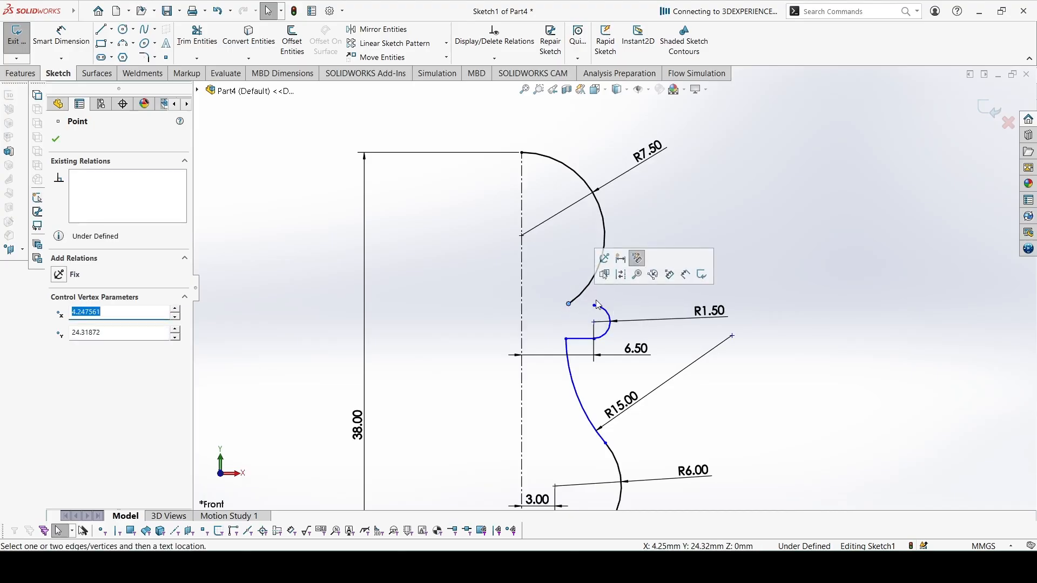
- Draw a line from the head arc's lower endpoint to the collar arc's upper endpoint and make it horizontal
{"action": "key", "text": "l"}
{"action": "left_click", "coordinate": [570, 304]}
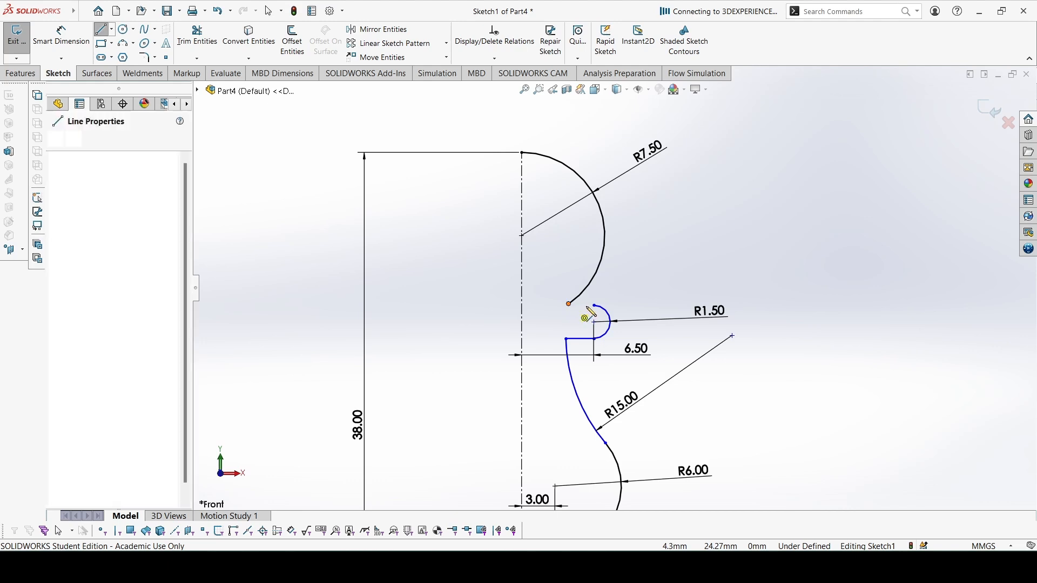
{"action": "left_click", "coordinate": [594, 306]}
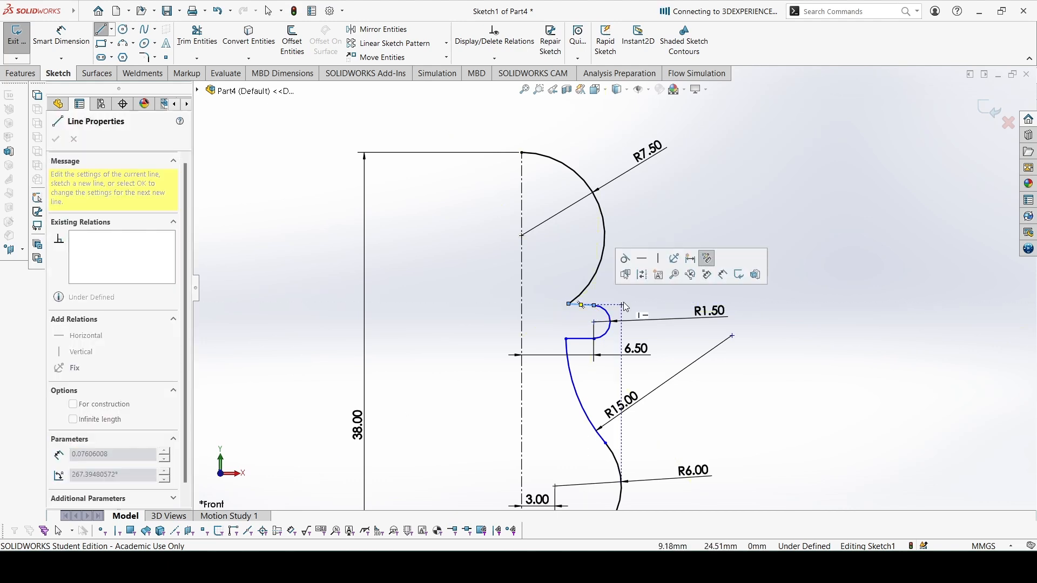
{"action": "key", "text": "Escape"}
{"action": "key", "text": "Escape"}
{"action": "left_click", "coordinate": [581, 304]}
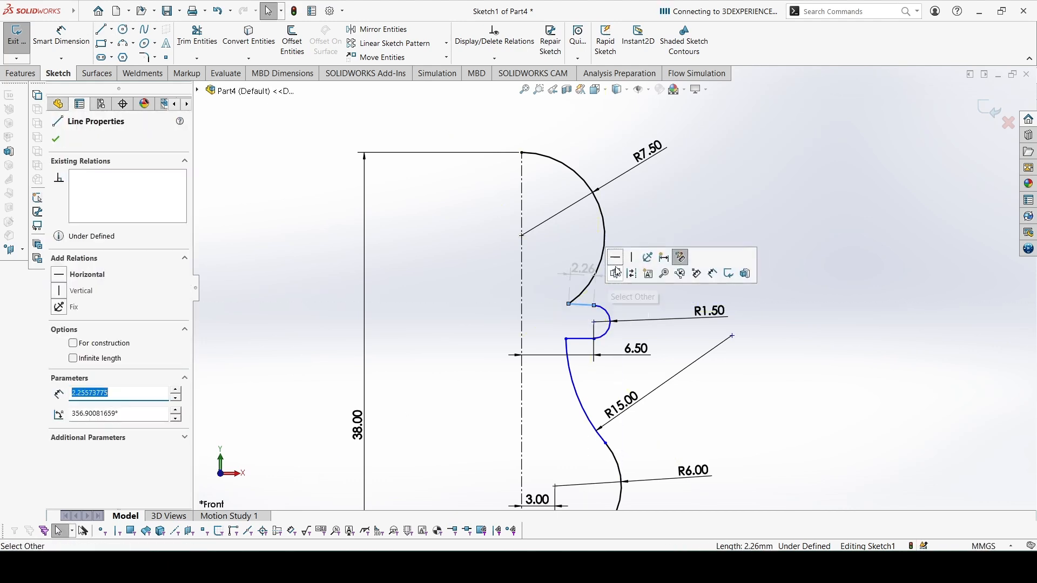
{"action": "left_click", "coordinate": [618, 261]}
{"action": "key", "text": "Escape"}
- Dimension the vertical distance between the head arc's top and lower endpoints as 12.5 mm
{"action": "key", "text": "d"}
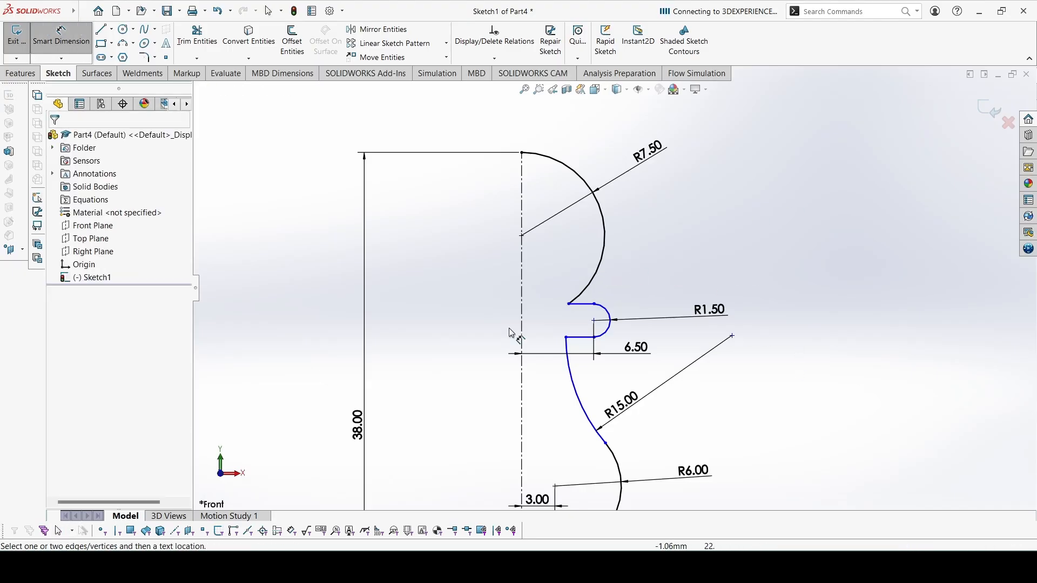
{"action": "left_click", "coordinate": [568, 304]}
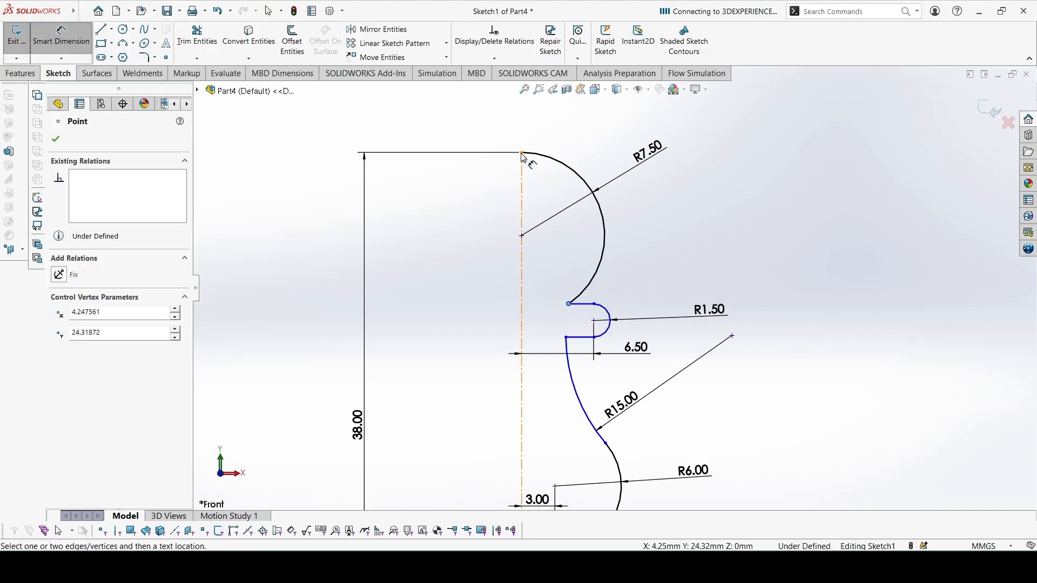
{"action": "left_click", "coordinate": [522, 153]}
{"action": "left_click", "coordinate": [471, 252]}
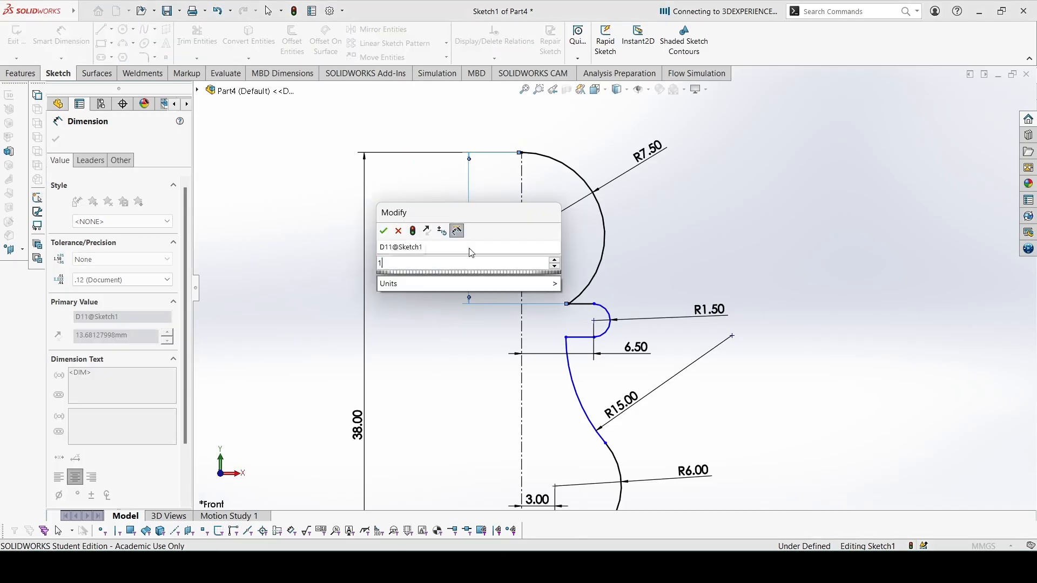
{"action": "type", "text": "12.5"}
{"action": "key", "text": "Return"}
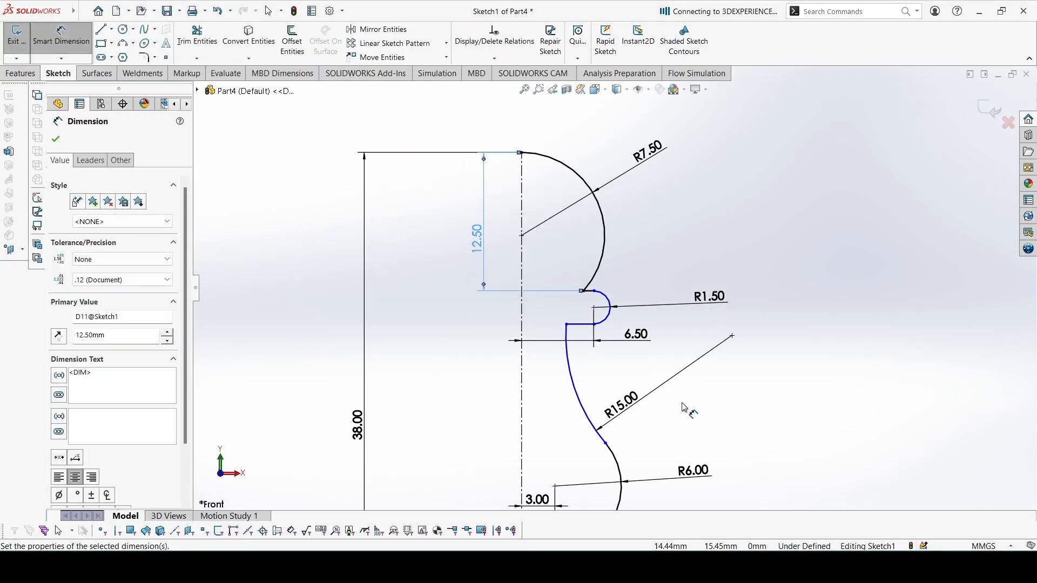
- Dimension the neck arc's upper endpoint 4 mm from the vertical centerline
{"action": "scroll", "coordinate": [595, 335], "scroll_direction": "down", "scroll_amount": 2}
{"action": "scroll", "coordinate": [606, 345], "scroll_direction": "up", "scroll_amount": 2}
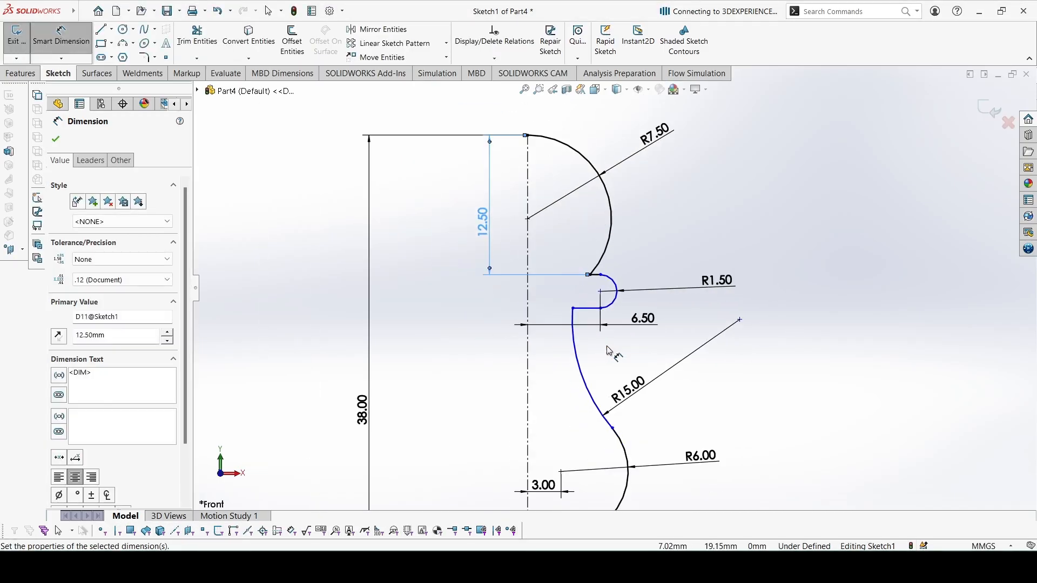
{"action": "scroll", "coordinate": [618, 372], "scroll_direction": "down", "scroll_amount": 3}
{"action": "scroll", "coordinate": [619, 372], "scroll_direction": "up", "scroll_amount": 3}
{"action": "scroll", "coordinate": [623, 435], "scroll_direction": "up", "scroll_amount": 1}
{"action": "scroll", "coordinate": [623, 434], "scroll_direction": "down", "scroll_amount": 1}
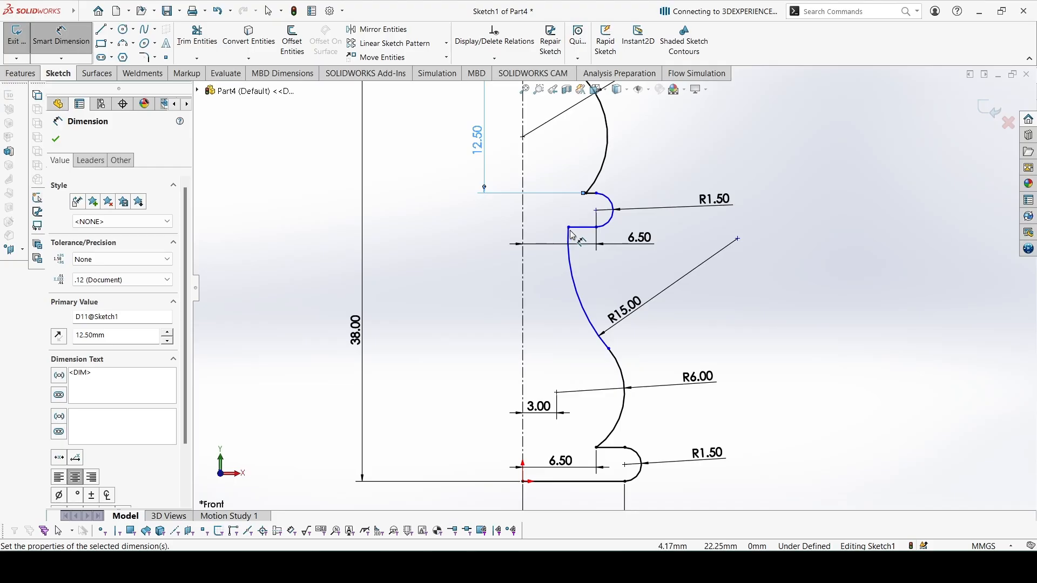
{"action": "left_click", "coordinate": [569, 227]}
{"action": "left_click", "coordinate": [524, 226]}
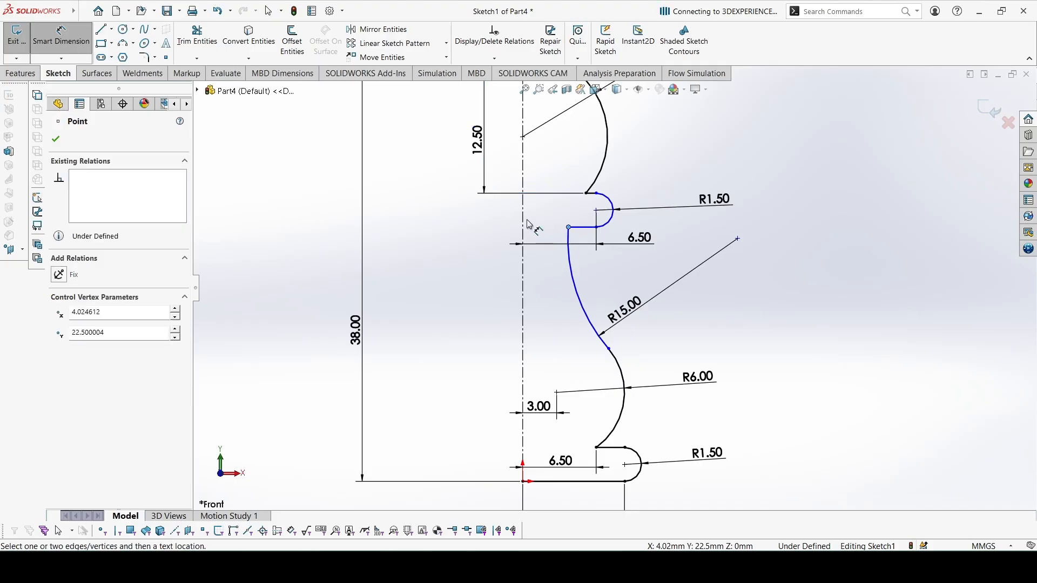
{"action": "left_click", "coordinate": [544, 278]}
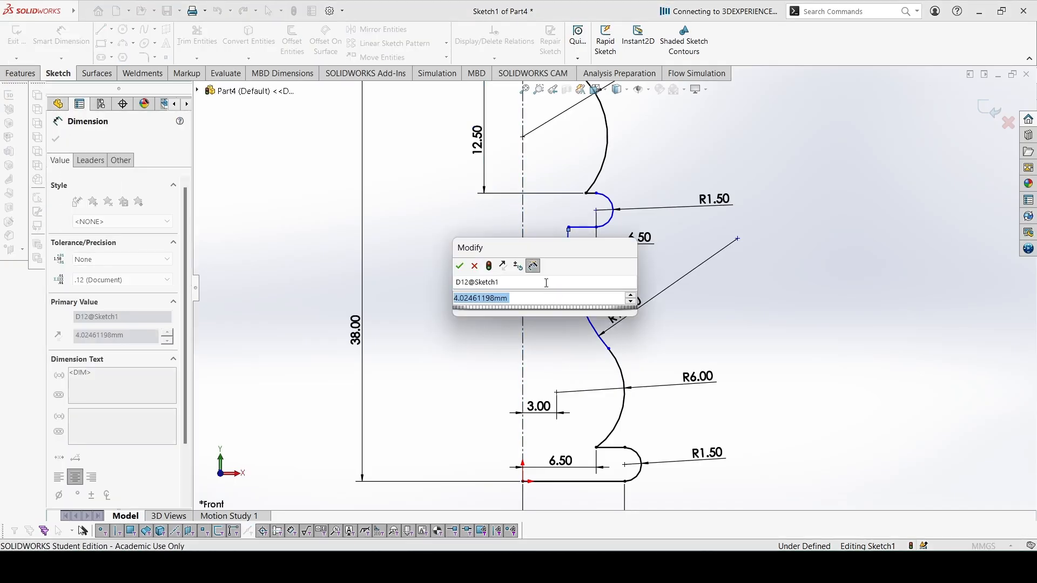
{"action": "type", "text": "4"}
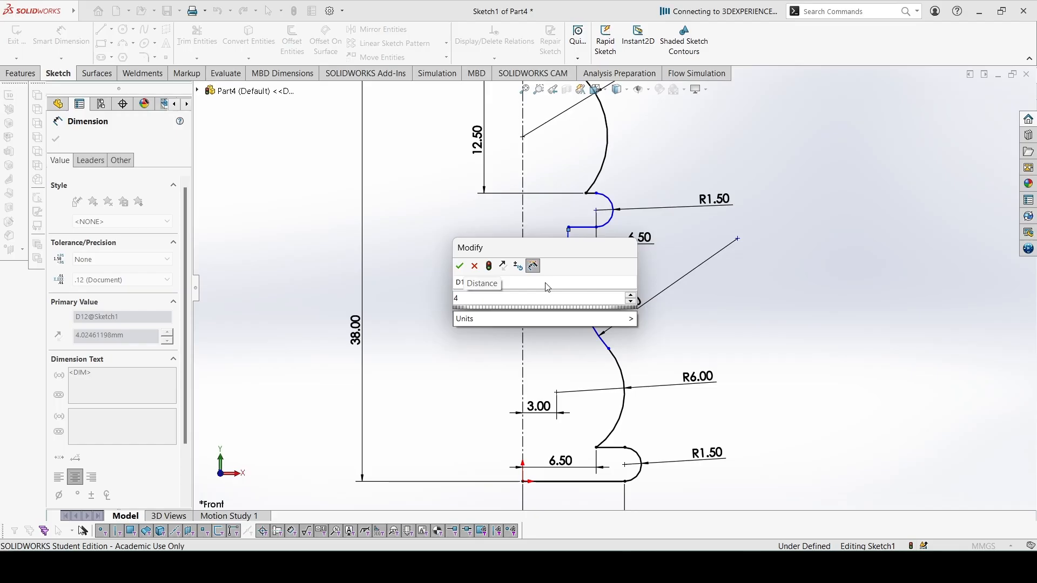
{"action": "key", "text": "Return"}
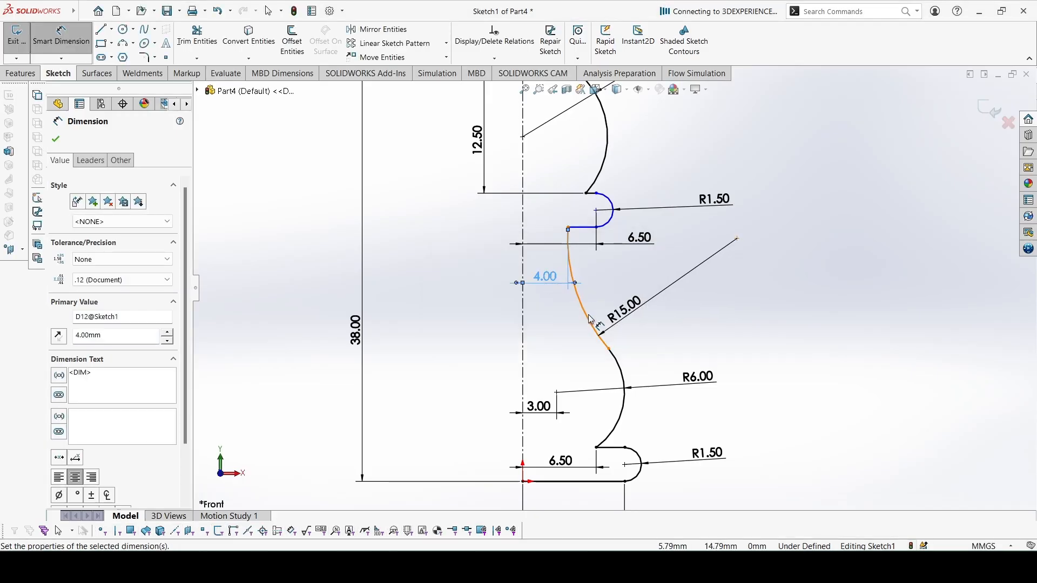
{"action": "key", "text": "Escape"}
- Try to pull the collar's lower line, the neck arc and the collar arc to check which geometry is still free
{"action": "scroll", "coordinate": [585, 241], "scroll_direction": "down", "scroll_amount": 2}
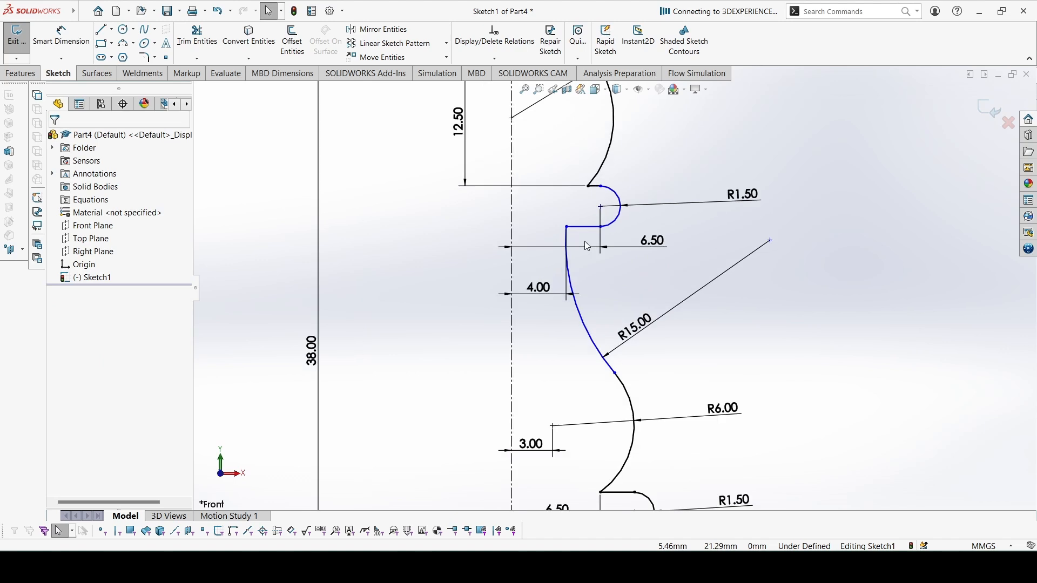
{"action": "left_click", "coordinate": [592, 227]}
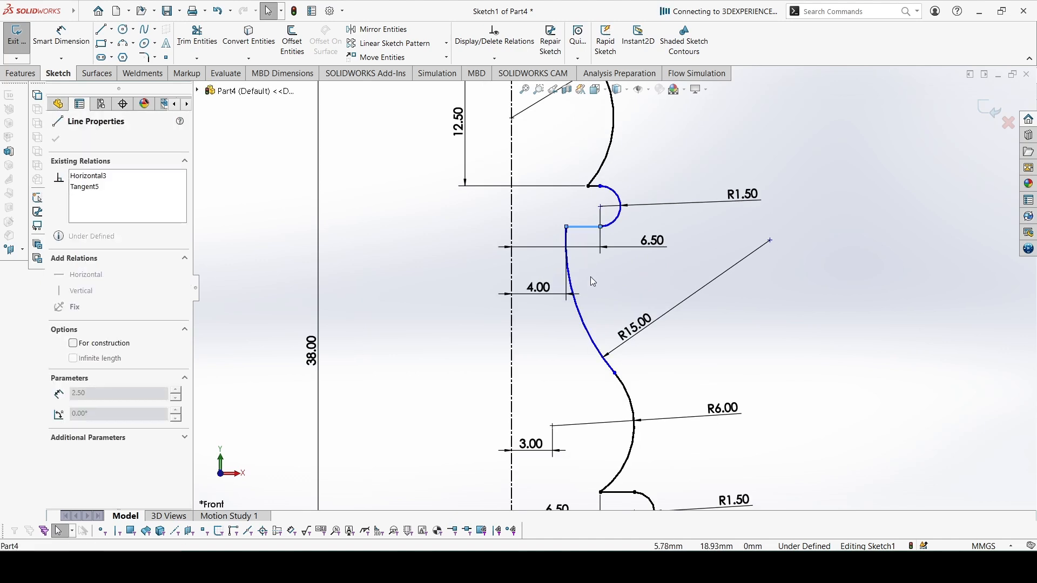
{"action": "left_click", "coordinate": [586, 332]}
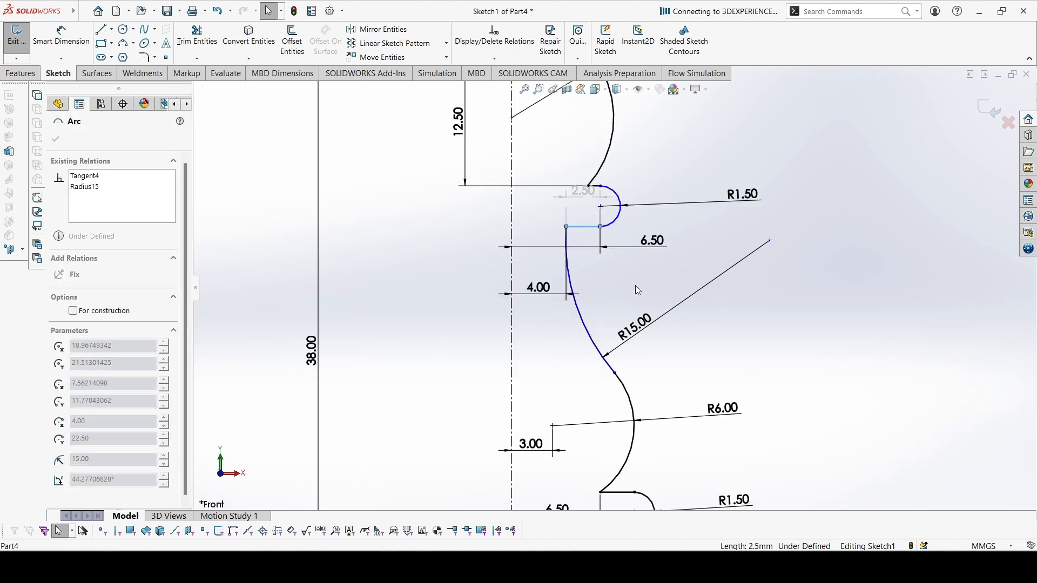
{"action": "left_click", "coordinate": [725, 360]}
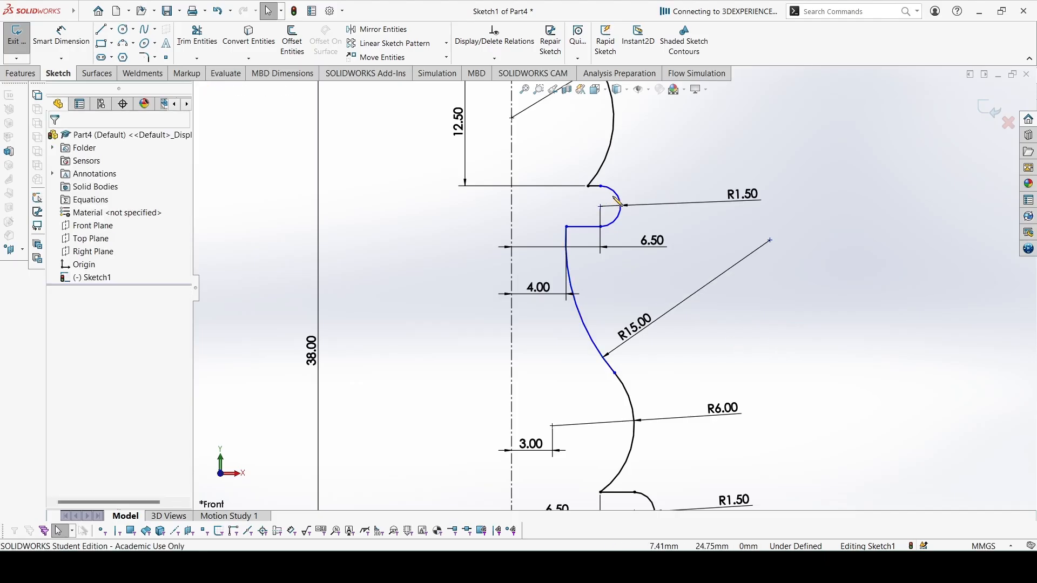
{"action": "left_click_drag", "start_coordinate": [619, 200], "coordinate": [668, 199]}
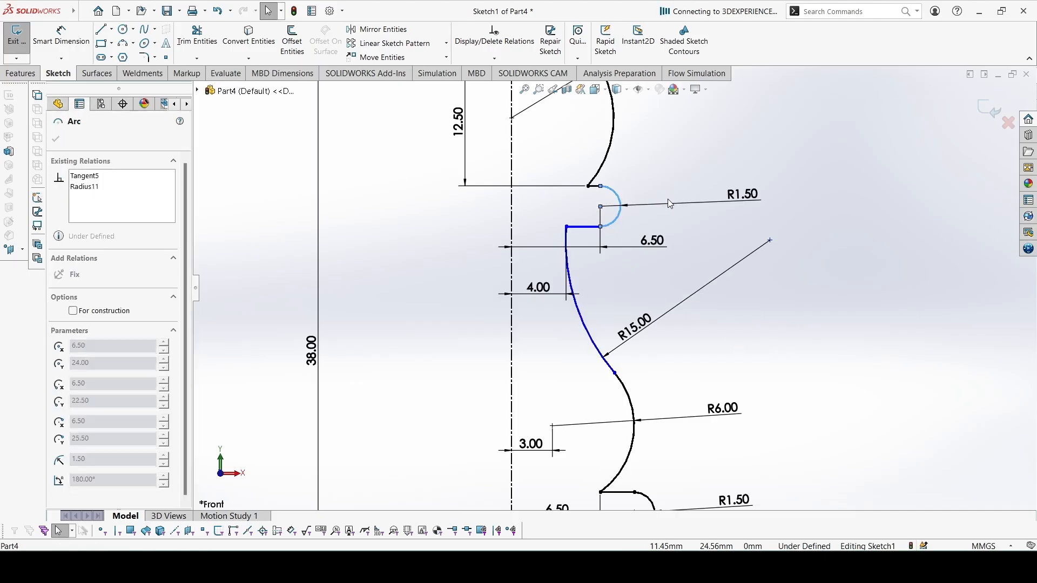
- Try to pull the neck arc's lower endpoint after checking the collar arc's endpoints to see which geometry is still free
{"action": "left_click", "coordinate": [602, 186]}
{"action": "left_click", "coordinate": [601, 227]}
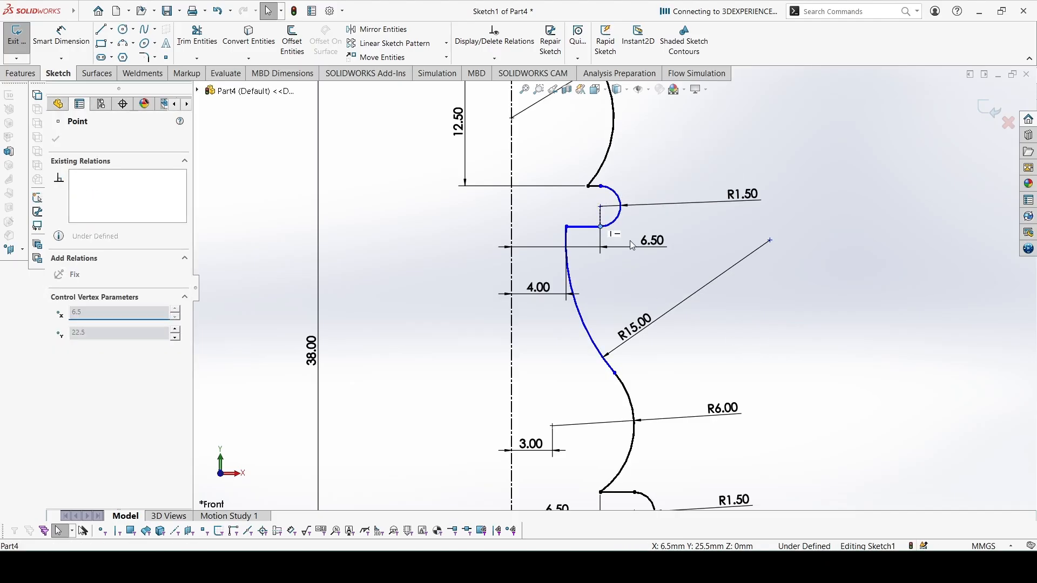
{"action": "left_click", "coordinate": [567, 227]}
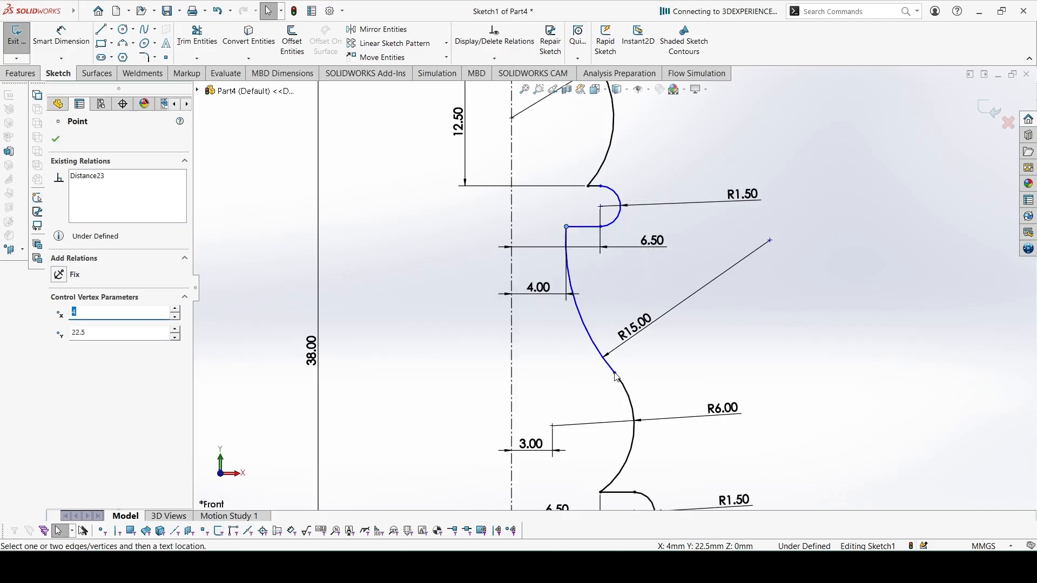
{"action": "mouse_move", "coordinate": [617, 378]}
{"action": "left_mouse_down"}
{"action": "mouse_move", "coordinate": [624, 349]}
{"action": "mouse_move", "coordinate": [621, 398]}
{"action": "left_mouse_up"}
{"action": "left_click_drag", "start_coordinate": [650, 435], "coordinate": [615, 288]}
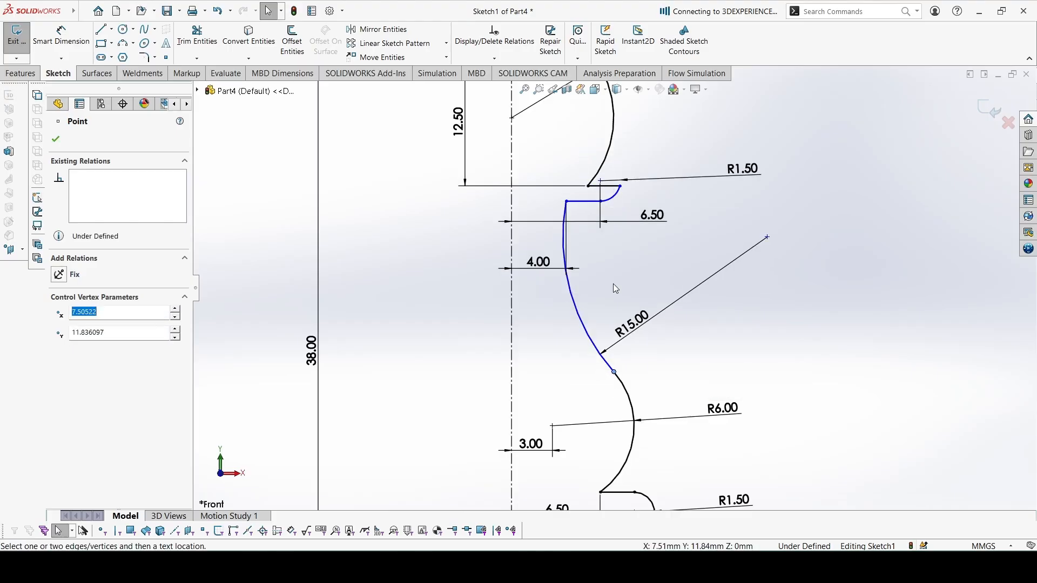
- Try to make the distorted collar arc tangent to its upper horizontal line, and undo both the relation and the endpoint pull
{"action": "left_click", "coordinate": [613, 197]}
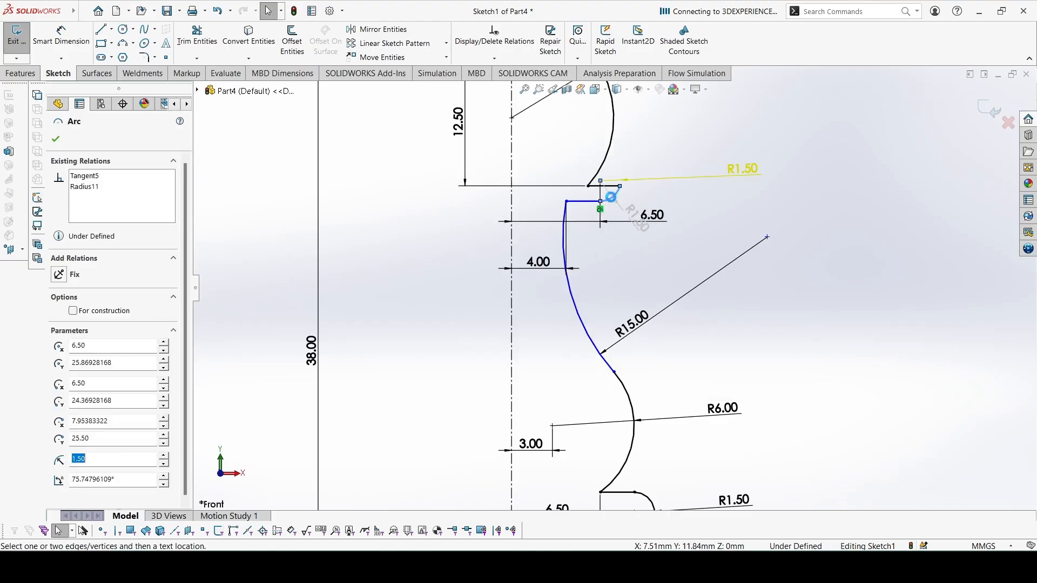
{"action": "left_click", "coordinate": [609, 186], "text": "ctrl"}
{"action": "left_click", "coordinate": [639, 139]}
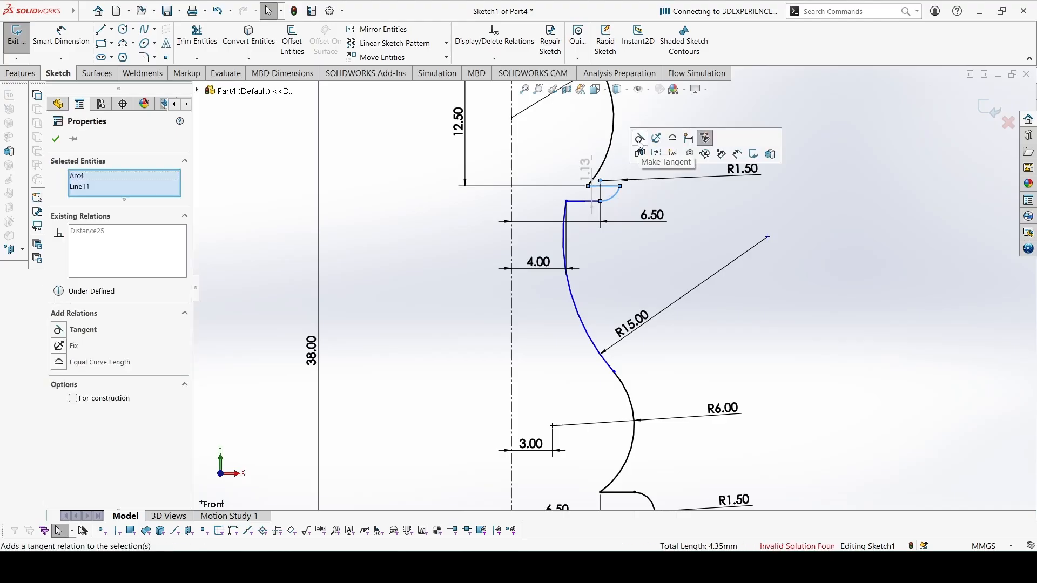
{"action": "left_click", "coordinate": [686, 202]}
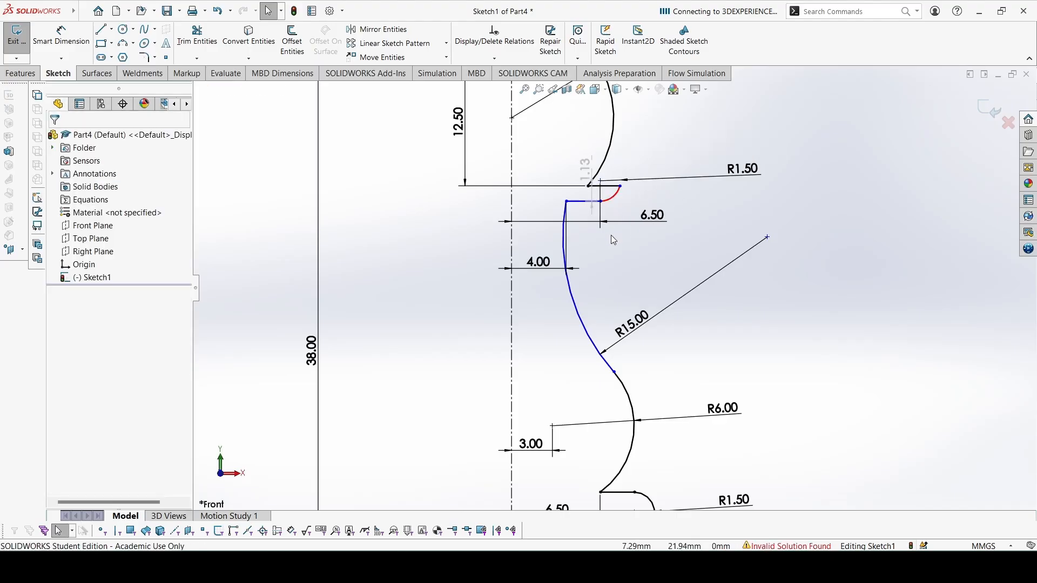
{"action": "key", "text": "ctrl+z"}
{"action": "key", "text": "ctrl+z"}
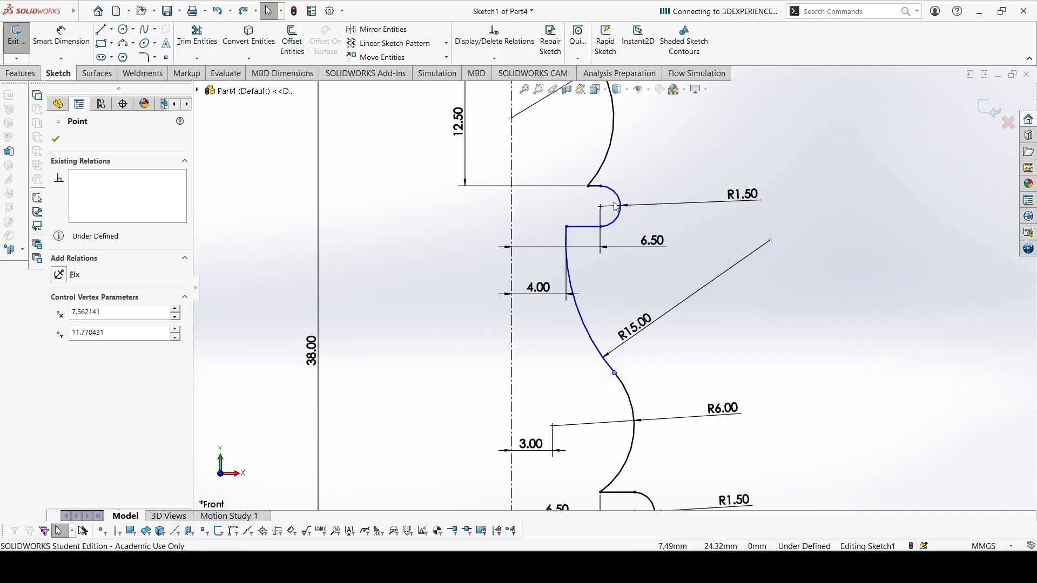
- Make the R1.50 collar arc tangent to the short horizontal line at its upper endpoint
{"action": "left_click", "coordinate": [617, 194]}
{"action": "scroll", "coordinate": [616, 195], "scroll_direction": "down", "scroll_amount": 3}
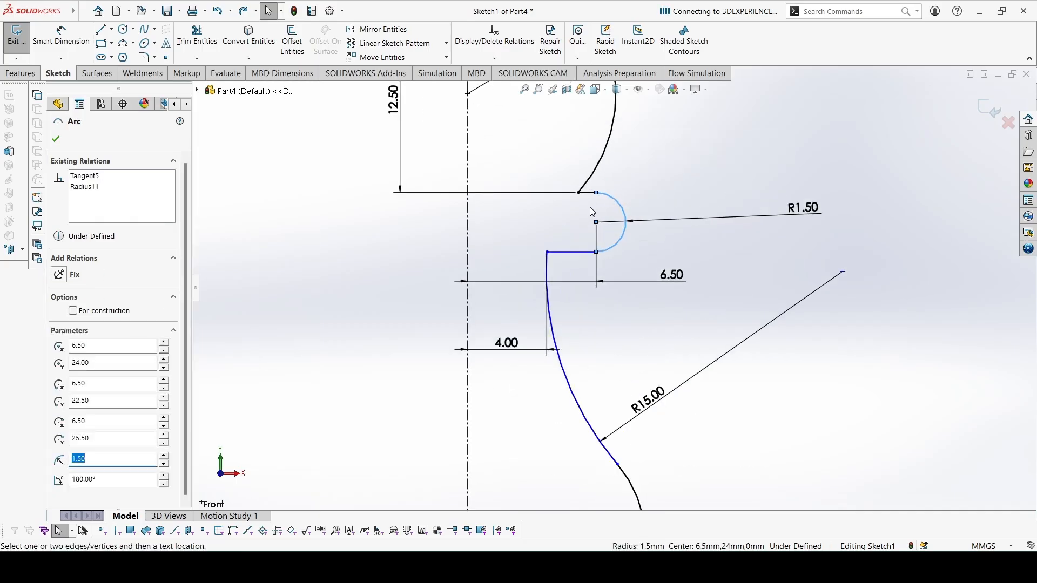
{"action": "left_click", "coordinate": [587, 193], "text": "ctrl"}
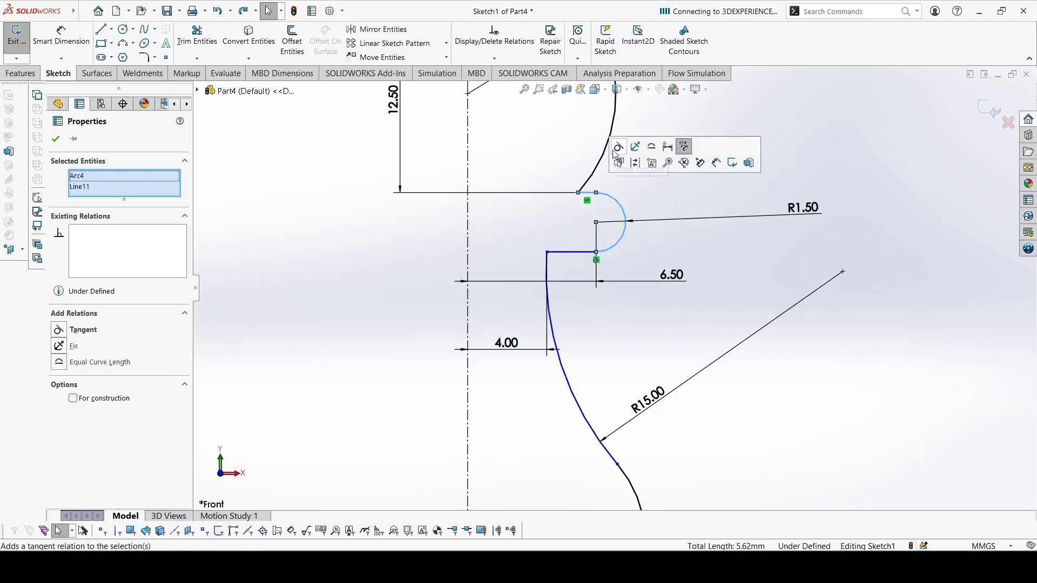
{"action": "left_click", "coordinate": [617, 148]}
{"action": "left_click", "coordinate": [710, 287]}
{"action": "scroll", "coordinate": [708, 288], "scroll_direction": "up", "scroll_amount": 7}
{"action": "scroll", "coordinate": [641, 418], "scroll_direction": "down", "scroll_amount": 2}
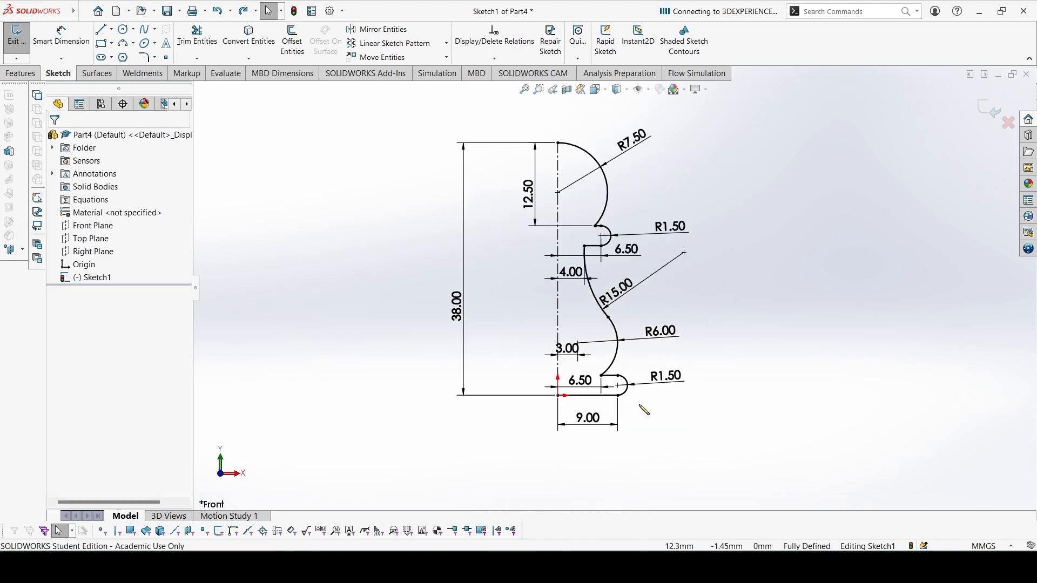
{"action": "key", "text": "f"}
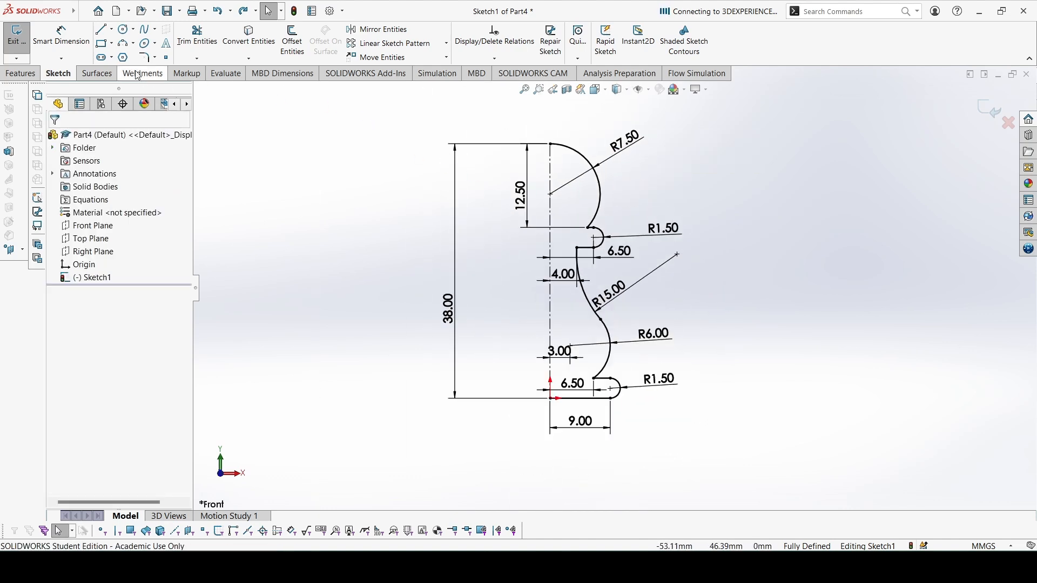
- Close the profile with a vertical line along the centerline from the head arc's top to the origin
{"action": "left_click", "coordinate": [102, 30]}
{"action": "left_click", "coordinate": [550, 143]}
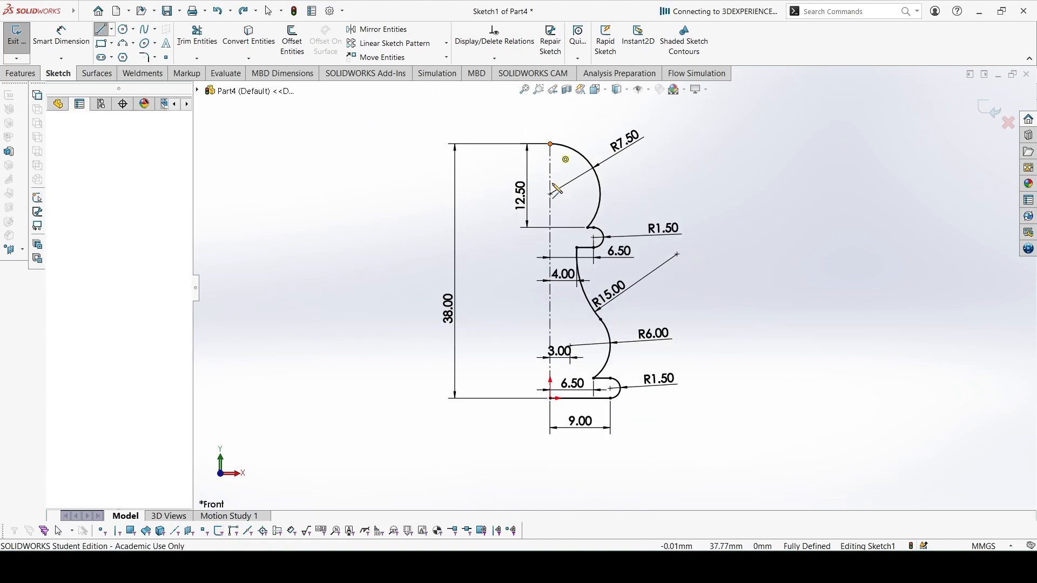
{"action": "left_click", "coordinate": [552, 398]}
{"action": "key", "text": "Escape"}
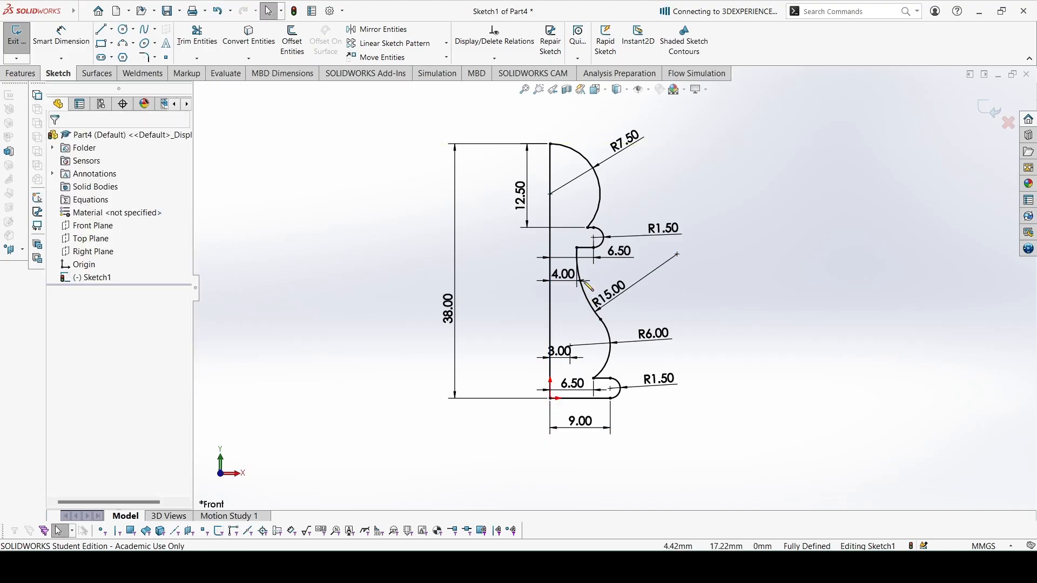
- Revolve the closed profile 360 degrees about the vertical centerline with the Blind end condition to form a solid boss
{"action": "left_click", "coordinate": [21, 73]}
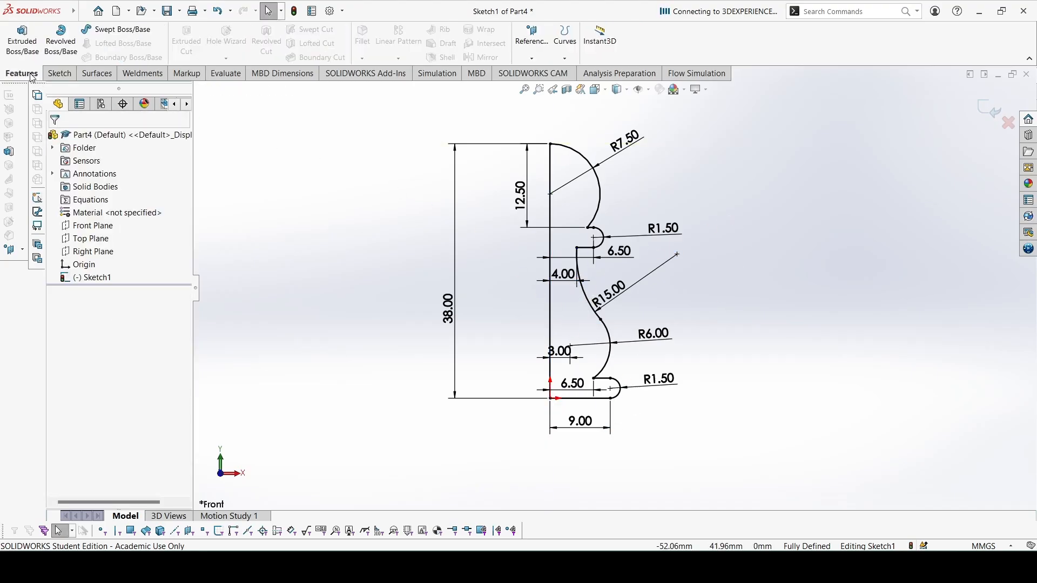
{"action": "left_click", "coordinate": [68, 44]}
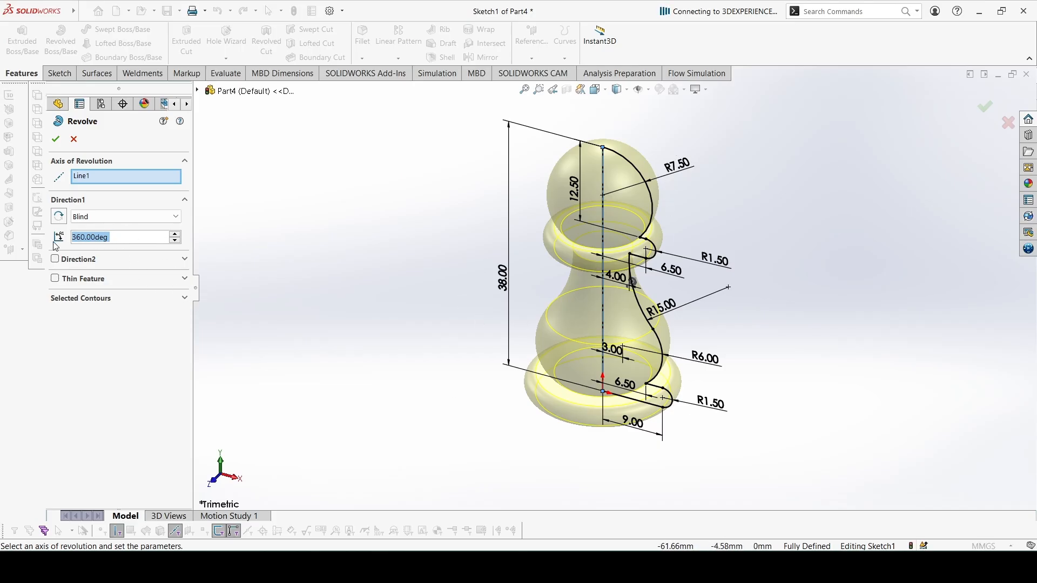
{"action": "left_click", "coordinate": [108, 220]}
{"action": "left_click", "coordinate": [108, 218]}
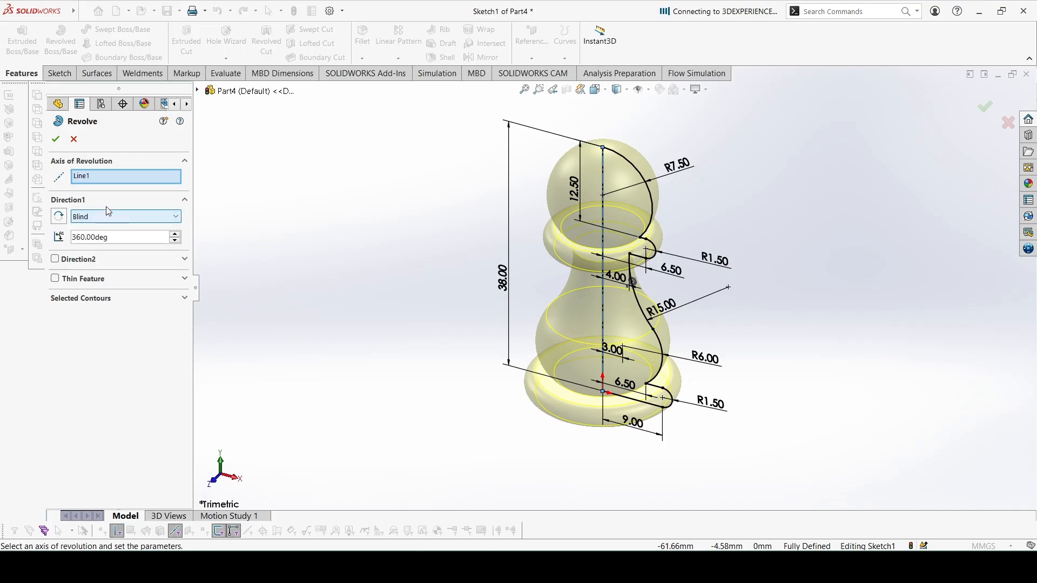
{"action": "left_click", "coordinate": [58, 140]}
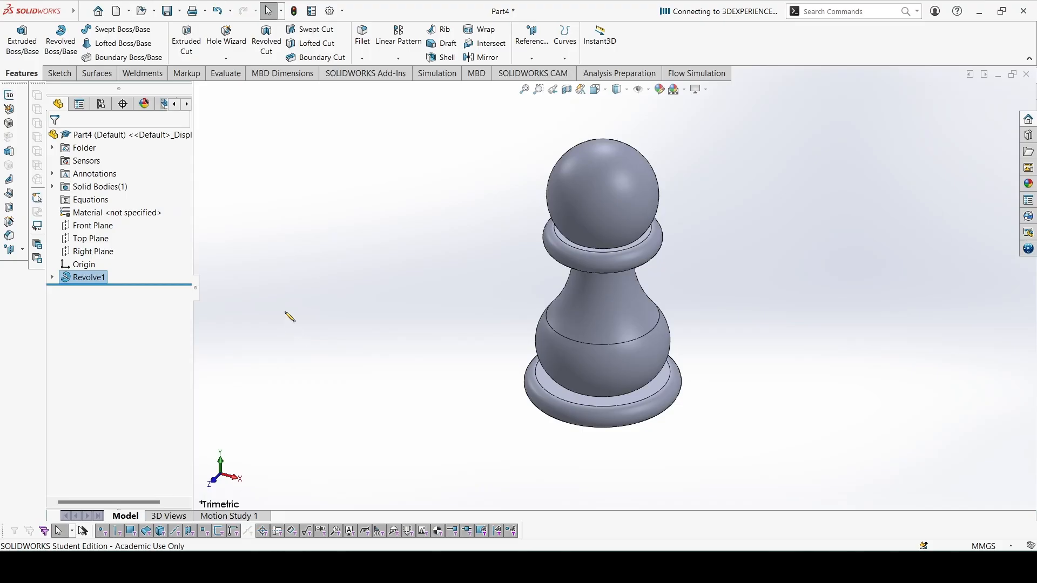
- Assign the ABS material from the Plastics category to the part
{"action": "right_click", "coordinate": [119, 215]}
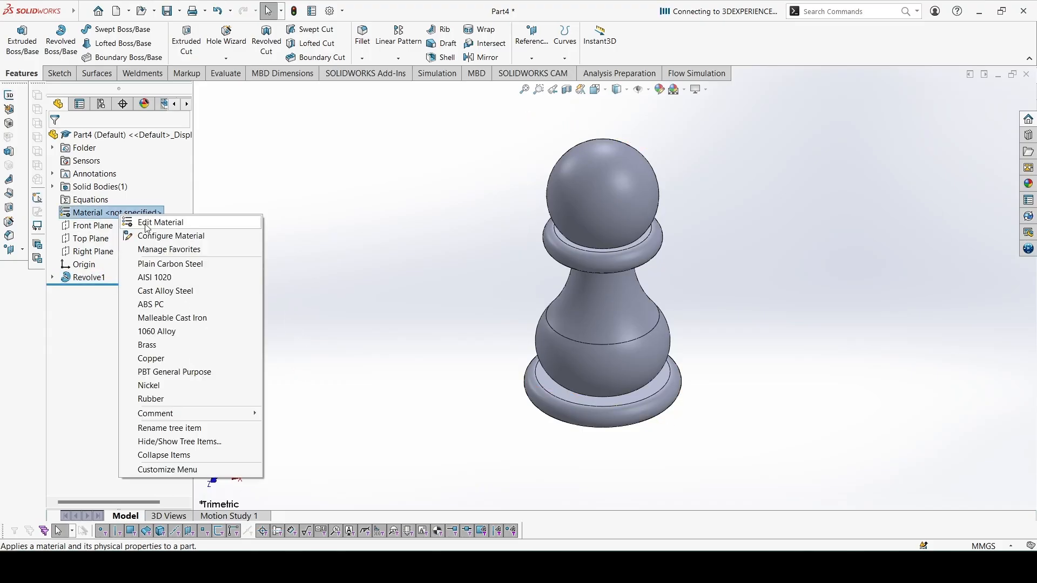
{"action": "left_click", "coordinate": [140, 223]}
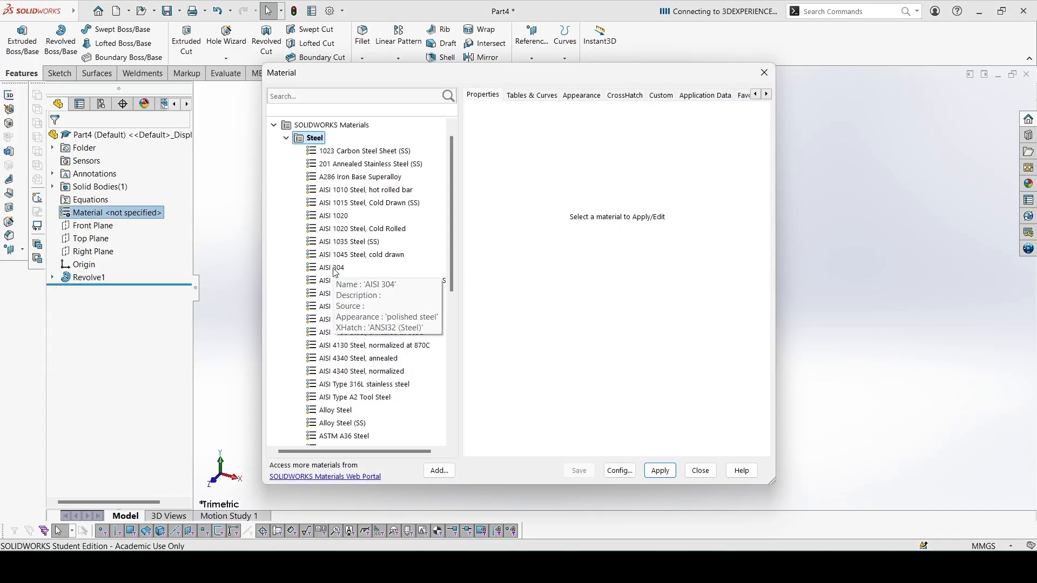
{"action": "scroll", "coordinate": [338, 292], "scroll_direction": "down", "scroll_amount": 8}
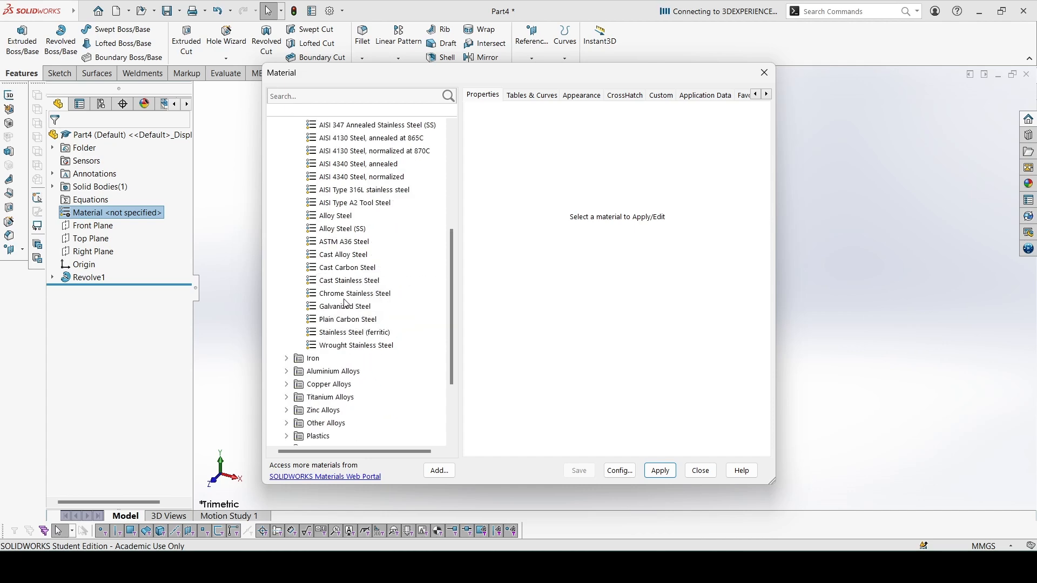
{"action": "left_click", "coordinate": [286, 332]}
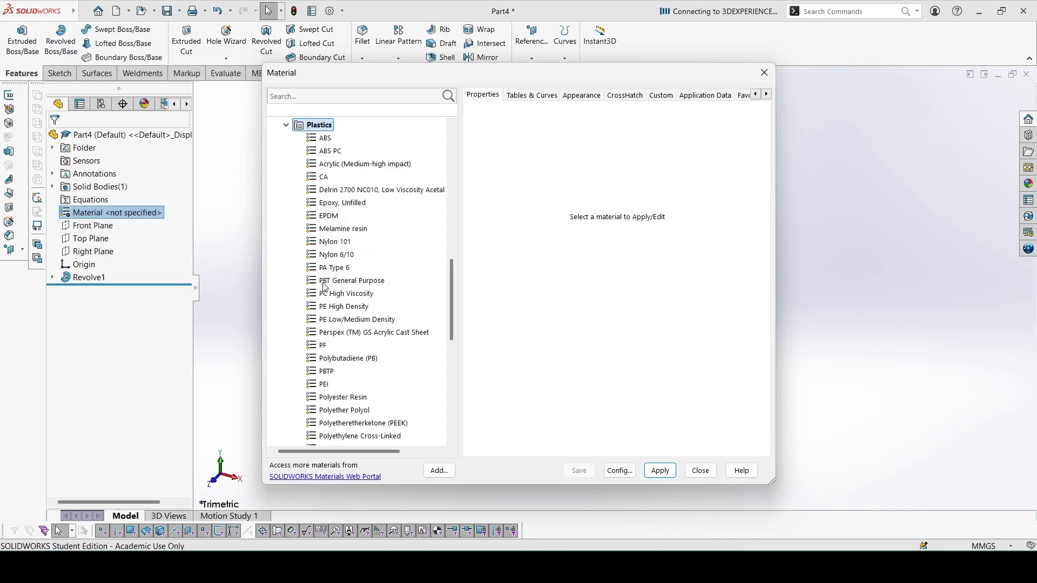
{"action": "left_click", "coordinate": [326, 138]}
{"action": "left_click", "coordinate": [660, 470]}
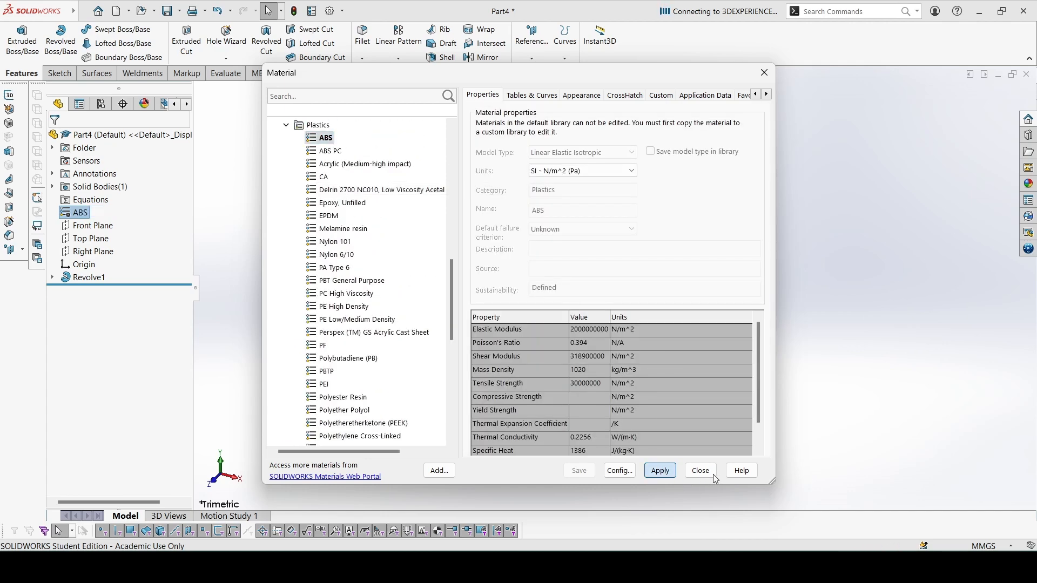
{"action": "left_click", "coordinate": [700, 471]}
- Evaluate the part's mass properties and compare the mass with Revolve Boss/Cut solution 1 in the CSWA practice PDF in the browser
{"action": "left_click", "coordinate": [226, 73]}
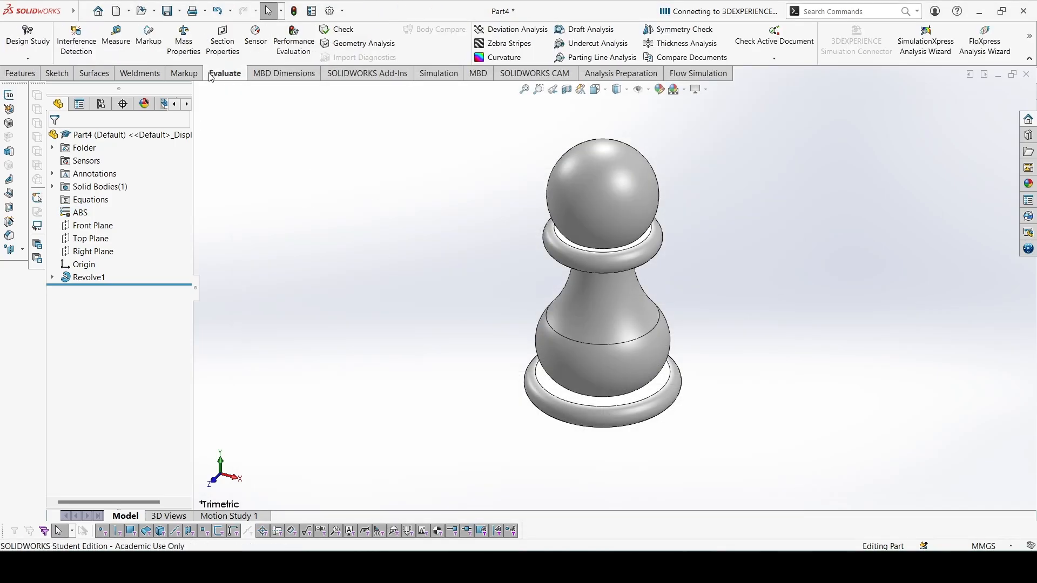
{"action": "left_click", "coordinate": [183, 36]}
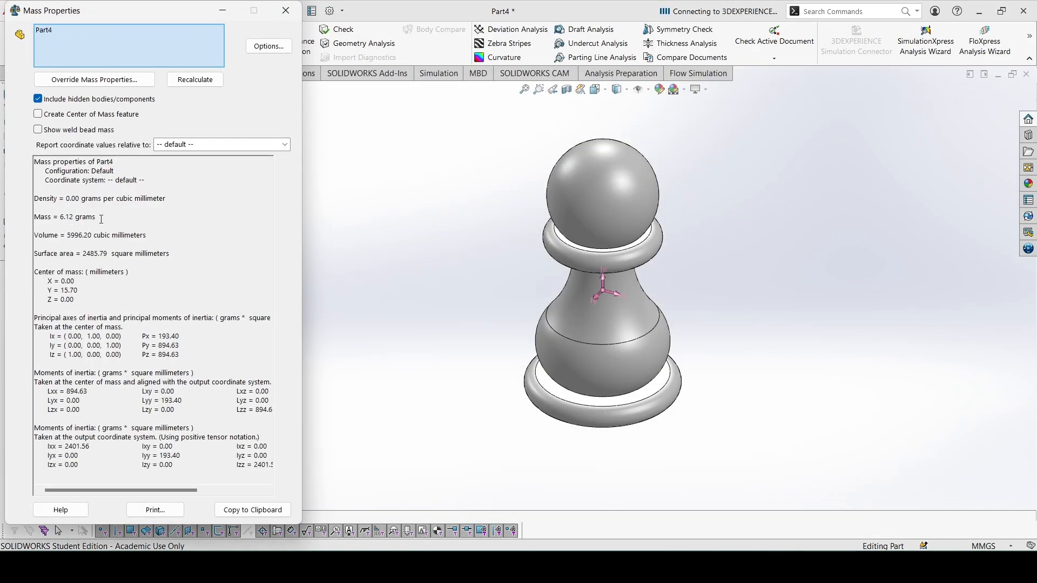
{"action": "mouse_move", "coordinate": [698, 566]}
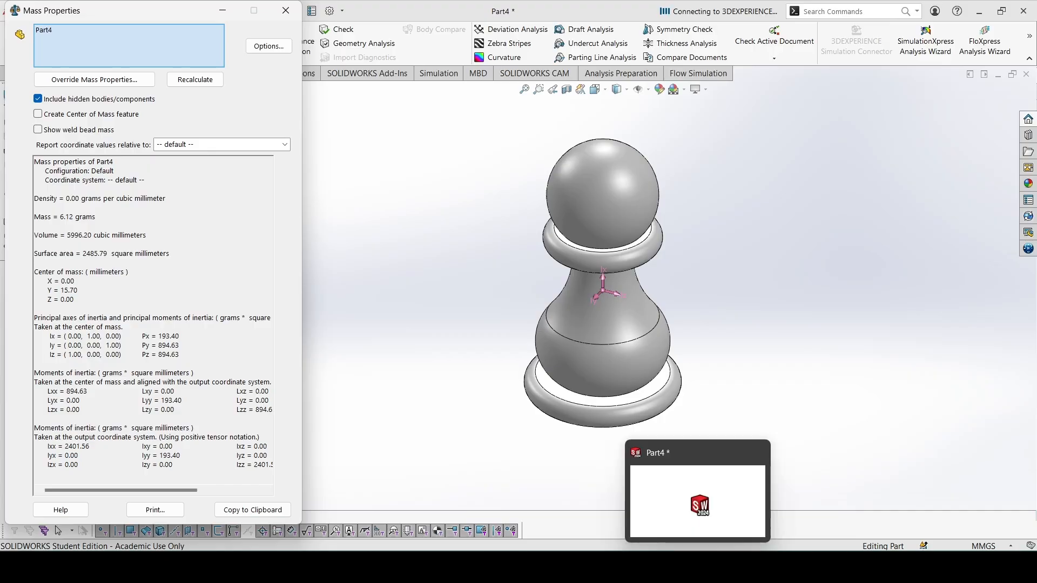
{"action": "key", "text": "alt+Tab"}
{"action": "left_click", "coordinate": [242, 7]}
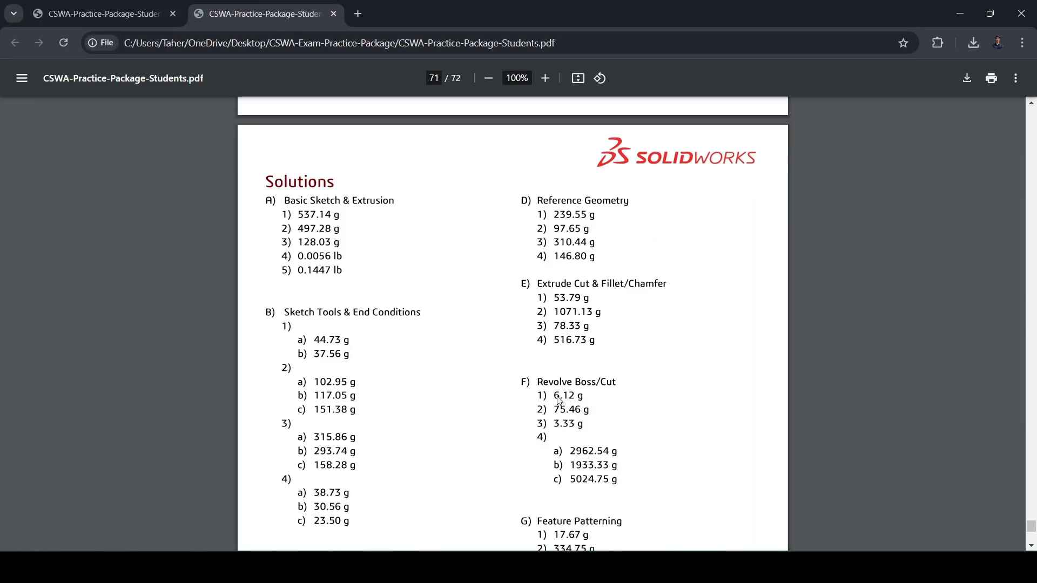
{"action": "key", "text": "alt+Tab"}
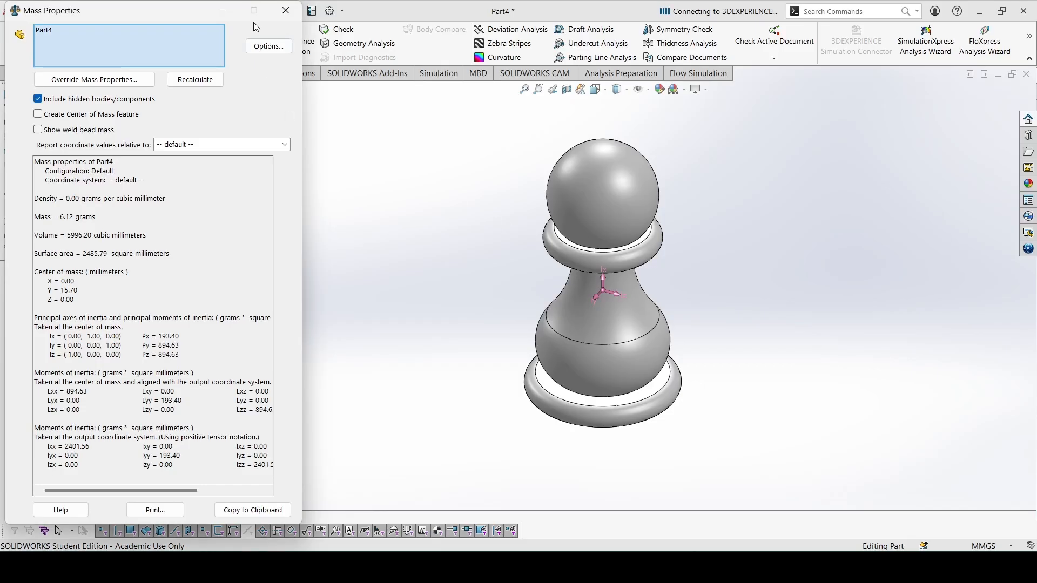
{"action": "left_click", "coordinate": [285, 10]}
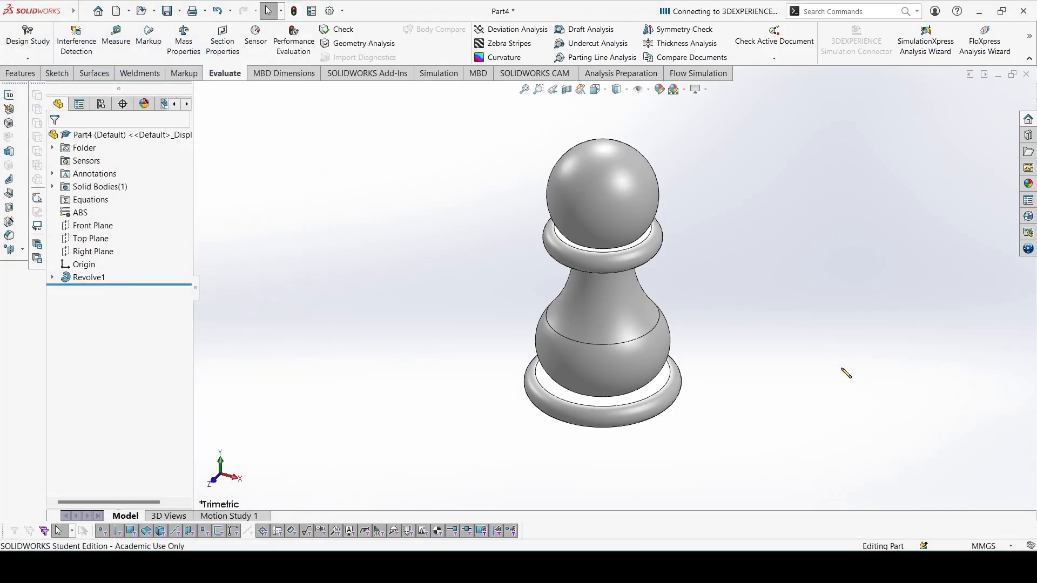